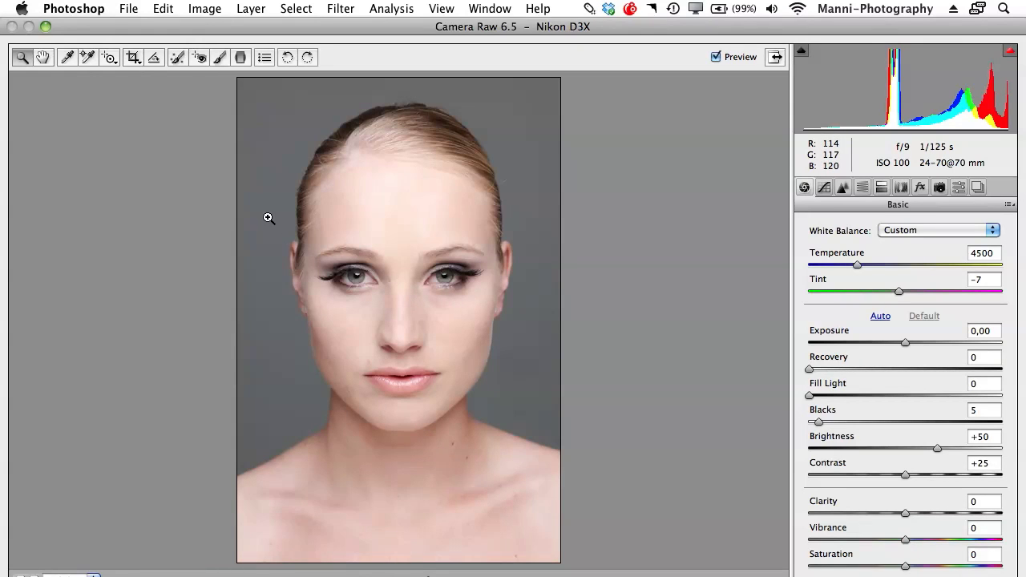
- Zoom in on the eyes and then a single eye, then fit the portrait and view it at 100%
drag(293, 284, 512, 319)
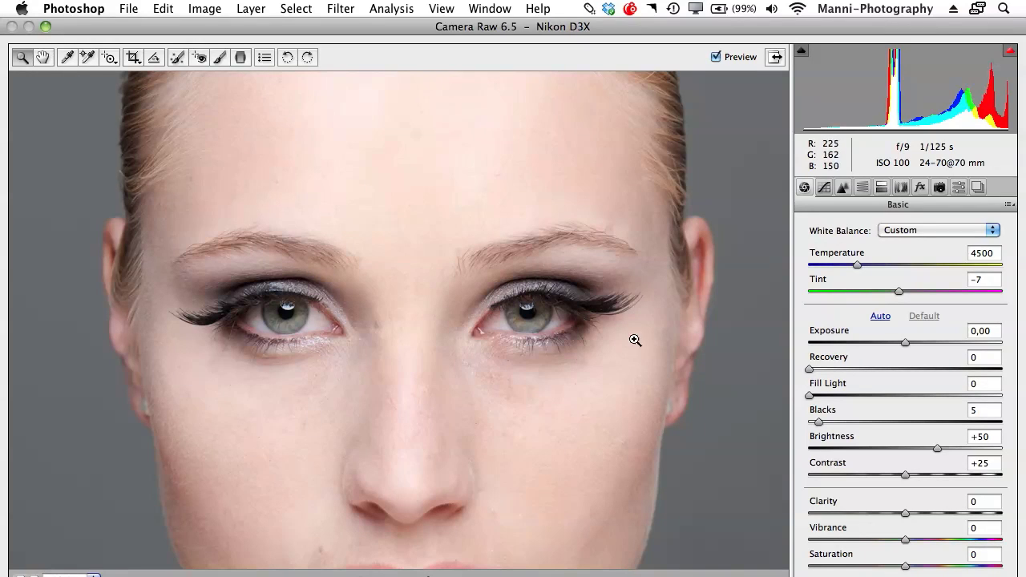
drag(176, 230, 395, 383)
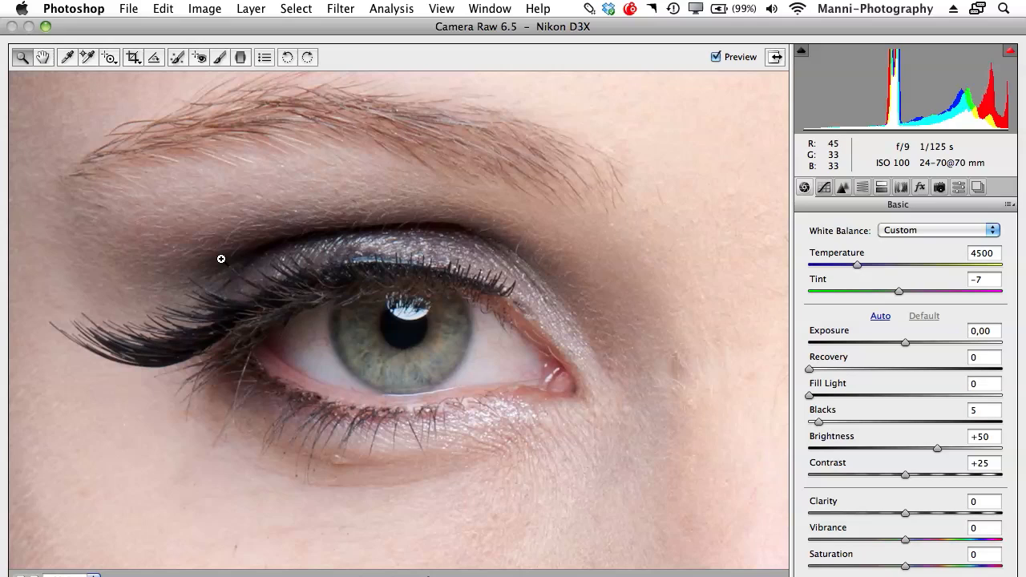
right_click(346, 216)
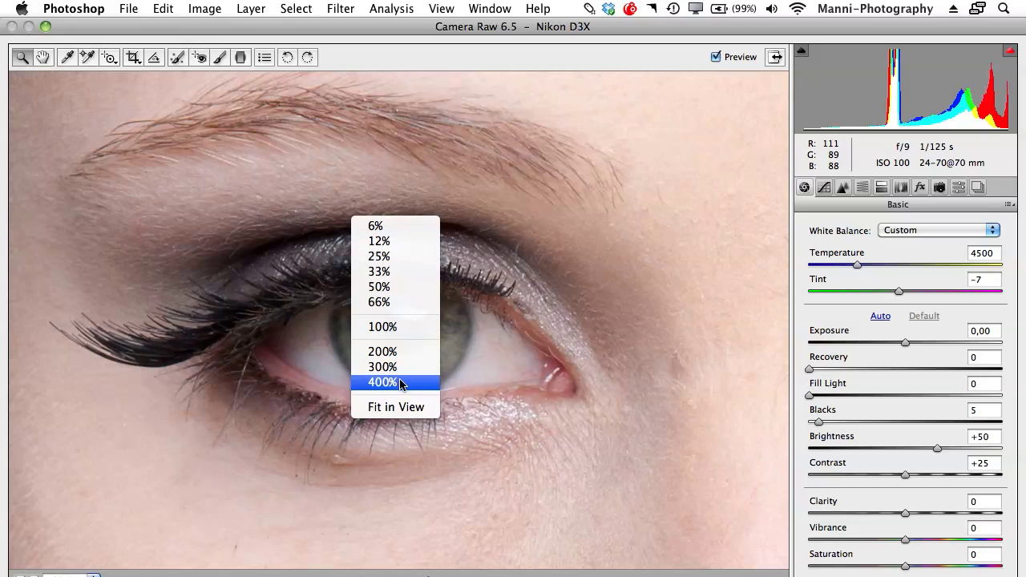
click(409, 408)
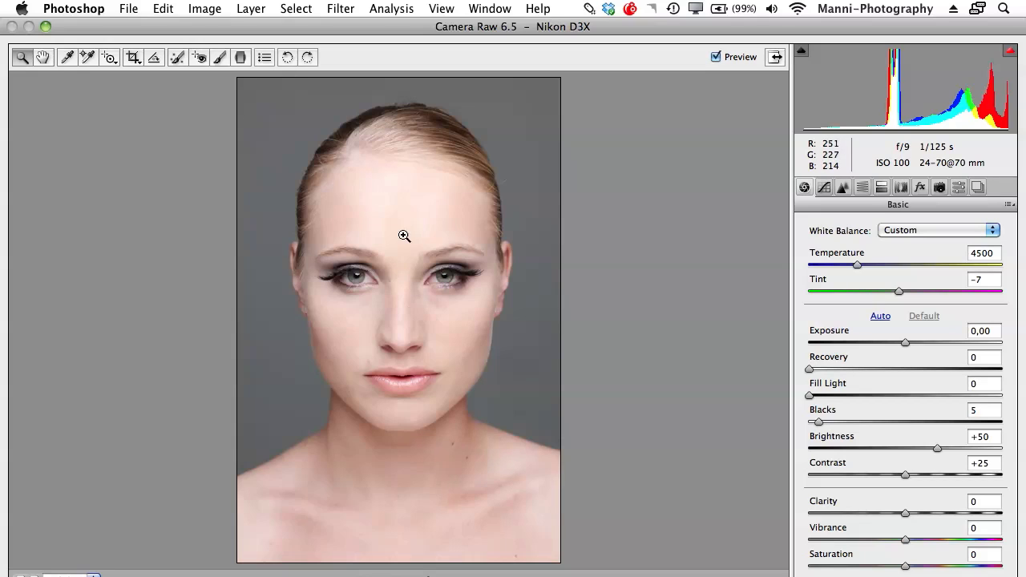
right_click(379, 303)
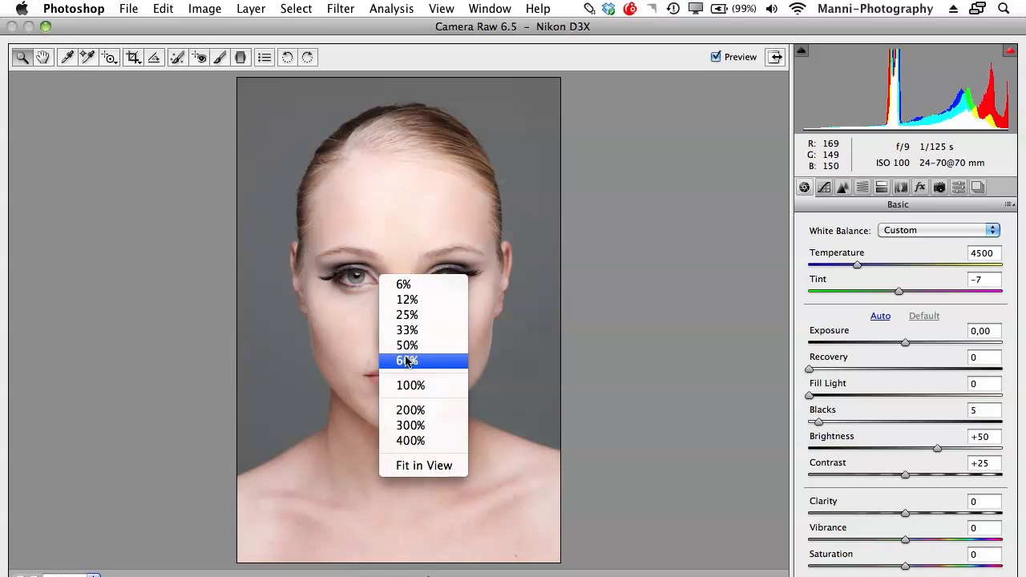
click(415, 385)
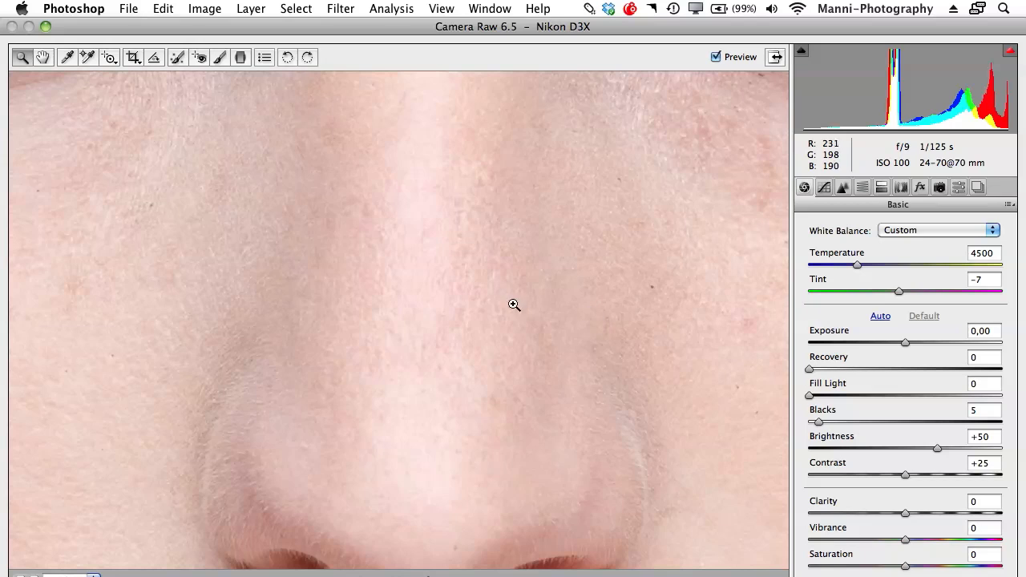
- At 100%, pan across the first eye, forehead, eyebrow and the nose beside it
drag(378, 270, 512, 410)
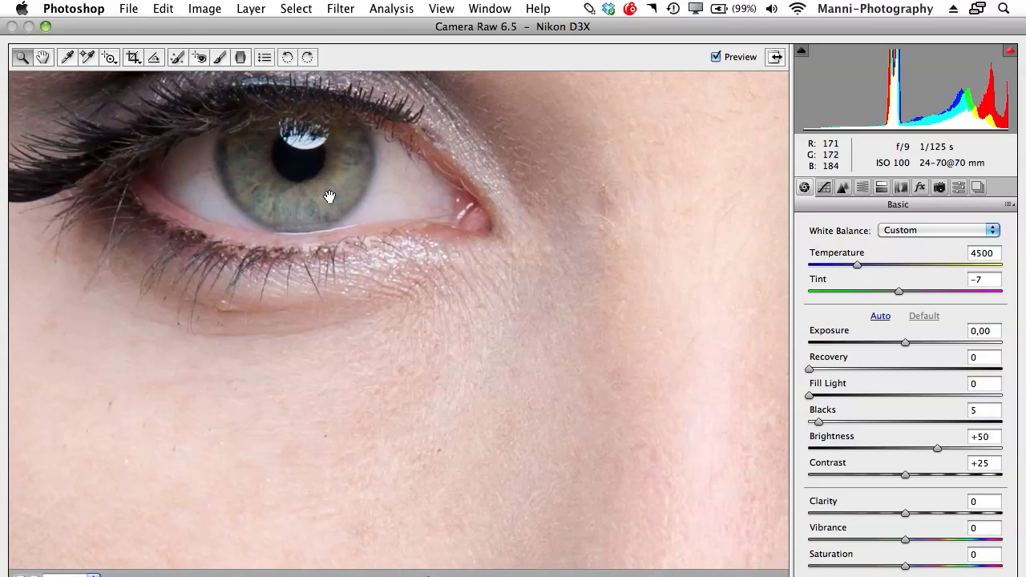
drag(332, 199, 399, 322)
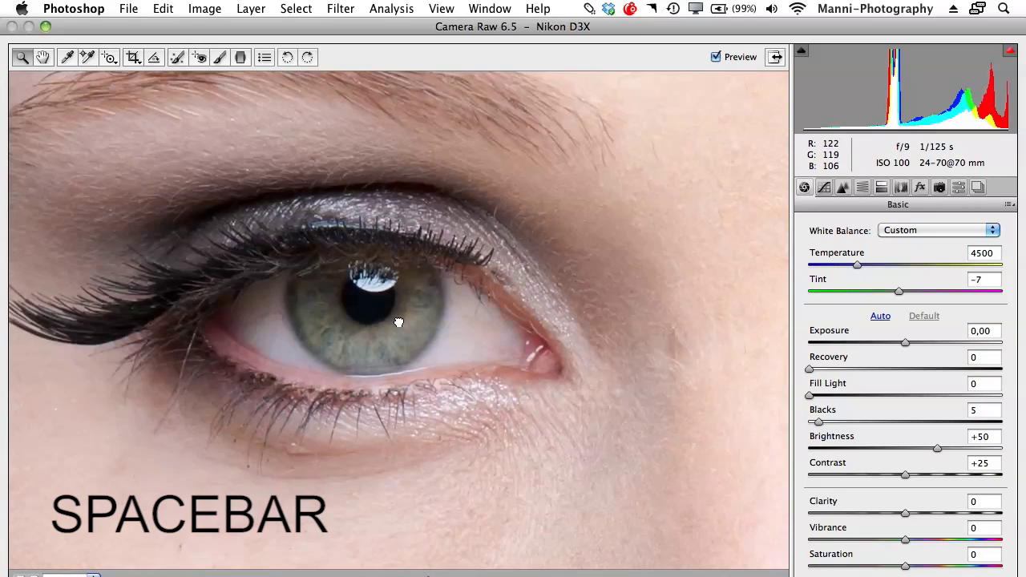
drag(528, 155, 497, 430)
drag(595, 179, 539, 251)
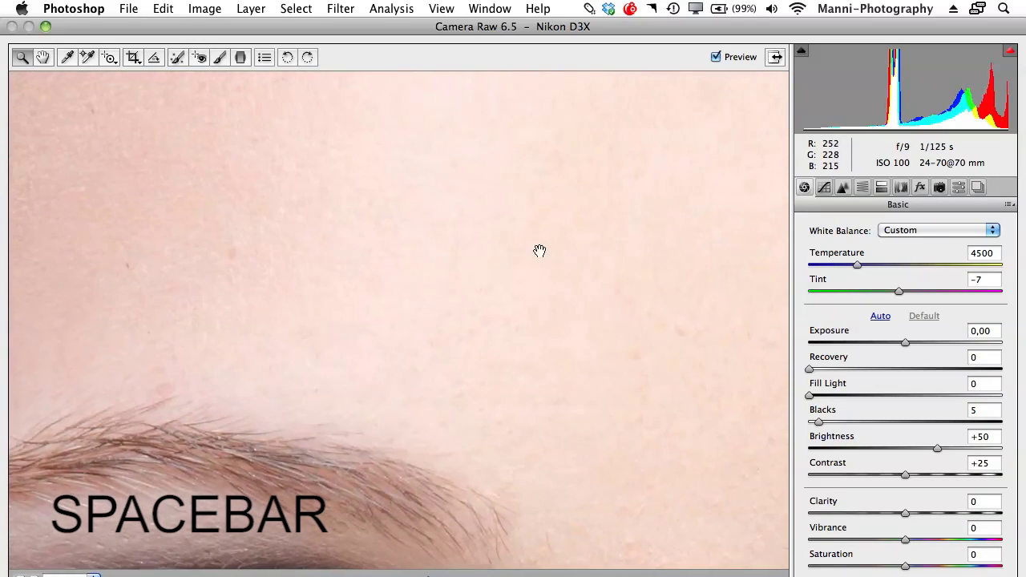
drag(209, 211, 377, 11)
drag(345, 481, 332, 384)
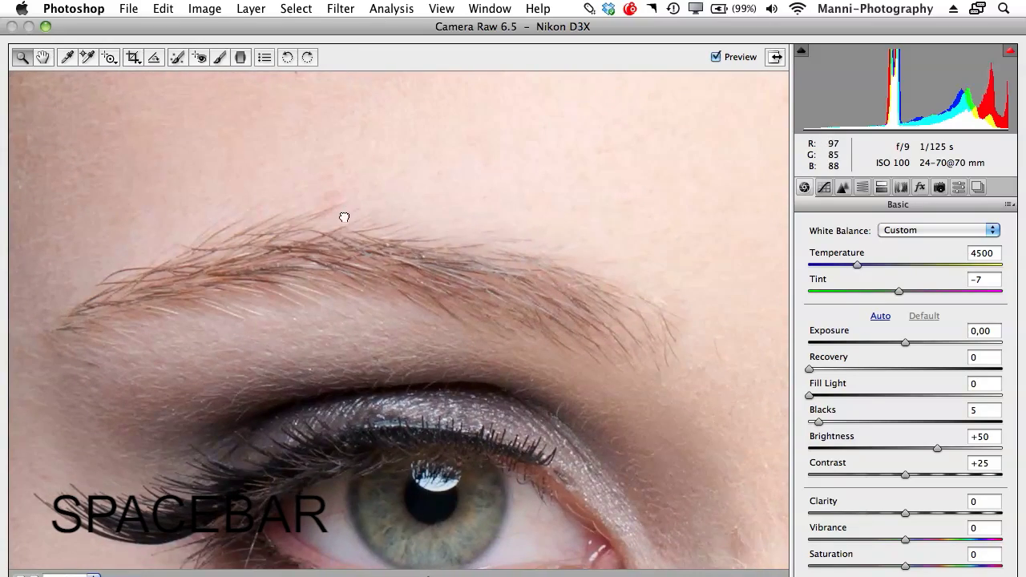
drag(346, 324, 336, 137)
drag(488, 412, 481, 225)
drag(486, 268, 264, 385)
drag(289, 264, 281, 324)
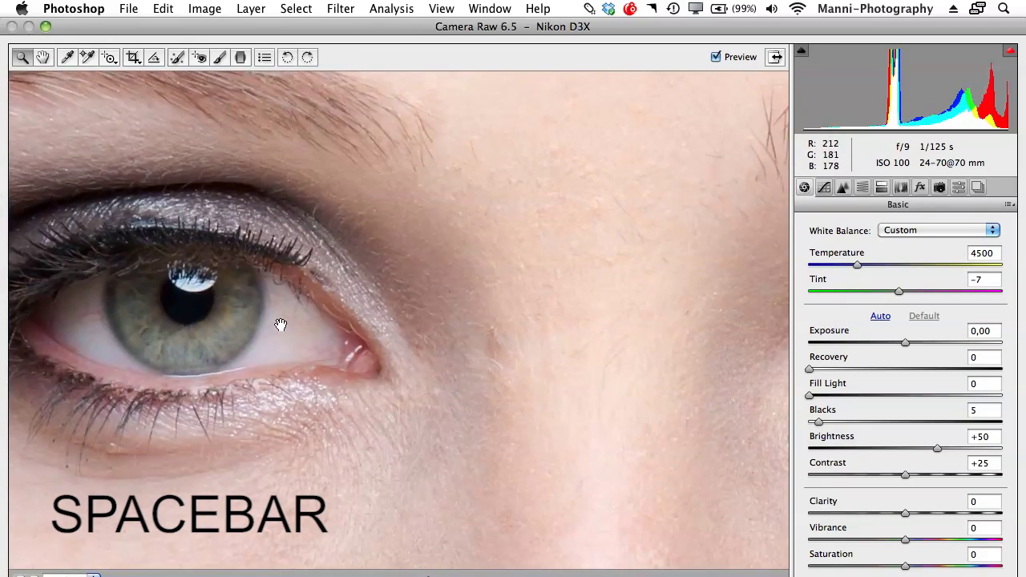
- Pan to the other eye and across the nose bridge, then fit the whole portrait in view
drag(770, 390, 451, 351)
drag(644, 322, 360, 265)
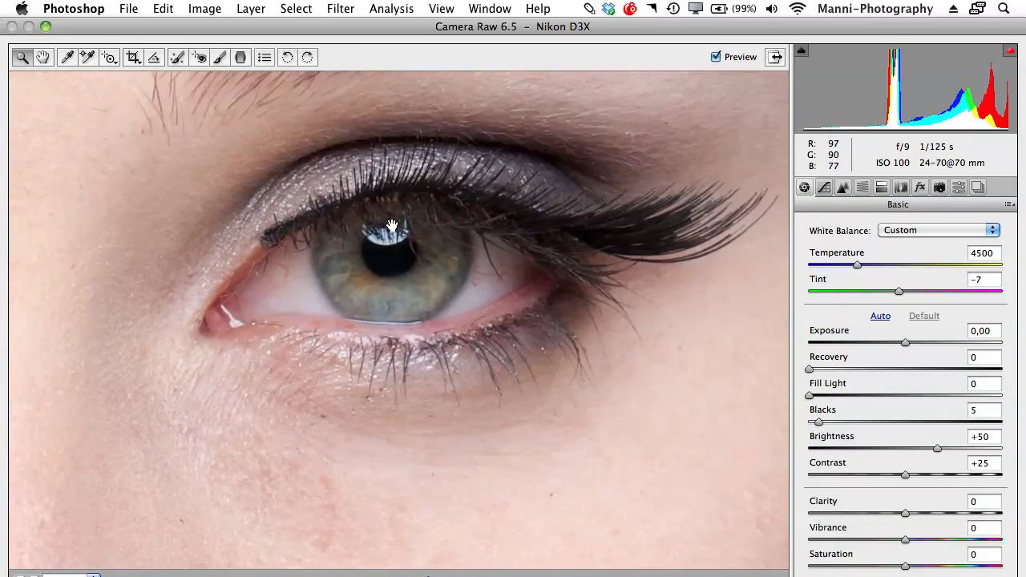
drag(392, 226, 377, 328)
drag(283, 284, 604, 286)
drag(311, 302, 341, 217)
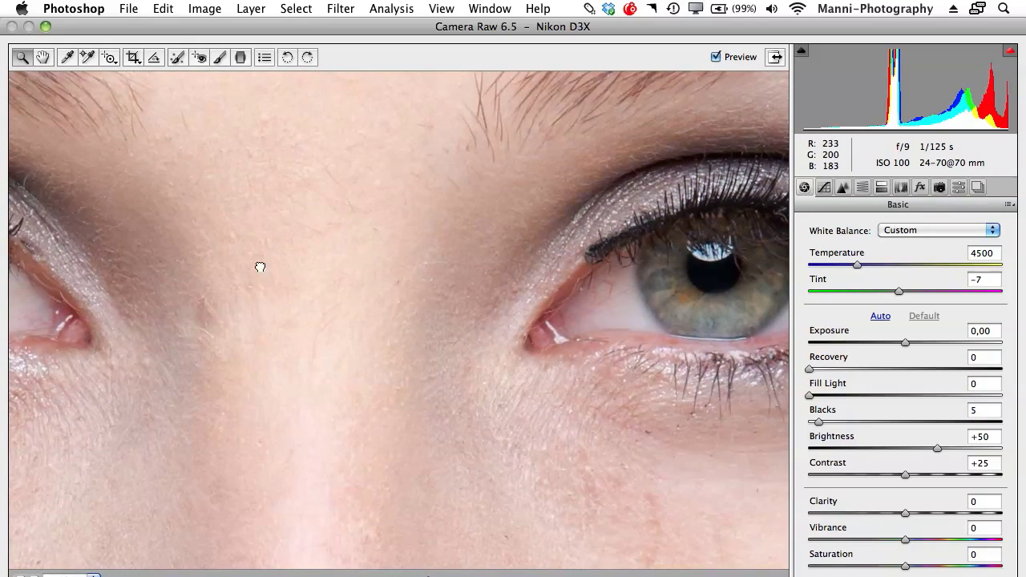
drag(313, 248, 348, 222)
right_click(271, 205)
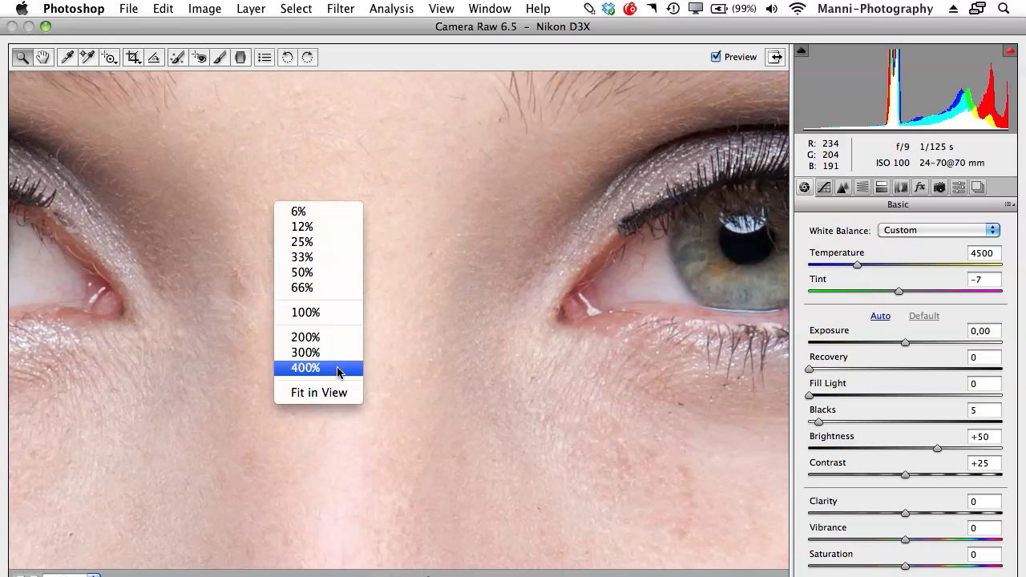
click(332, 392)
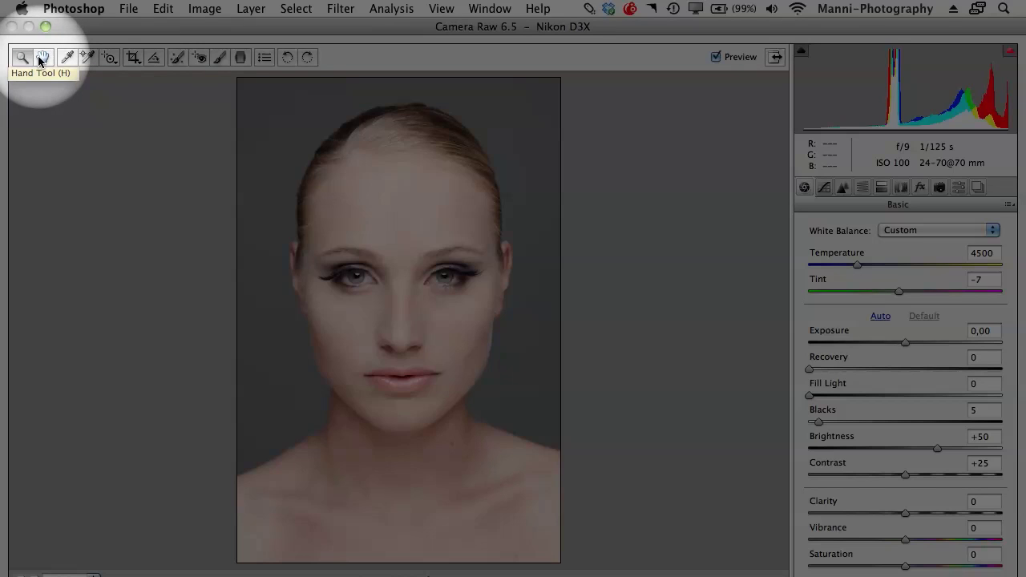
click(42, 57)
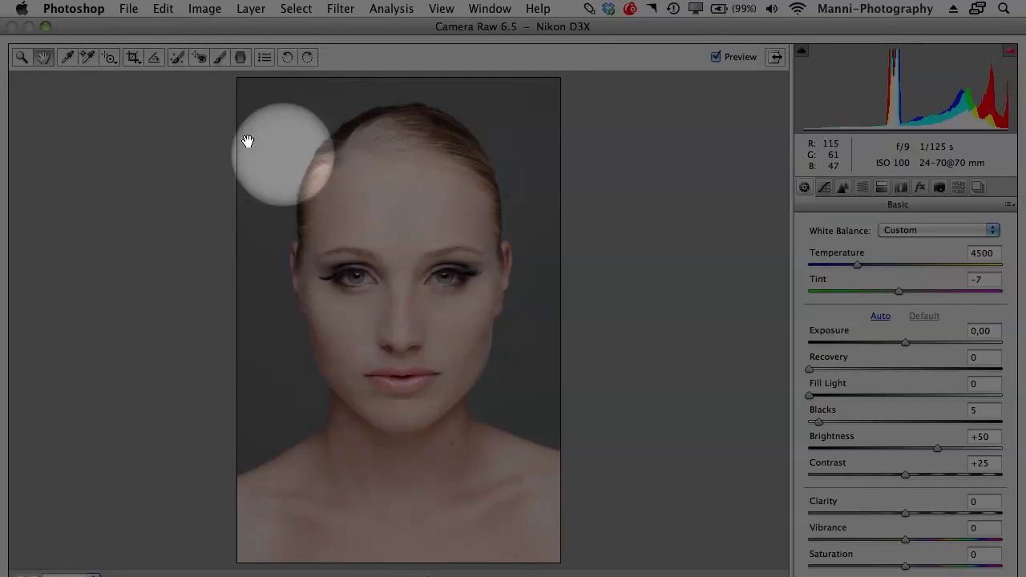
- Sample white balance from the hair, eye and grey background, then enter Temperature 4500
click(69, 56)
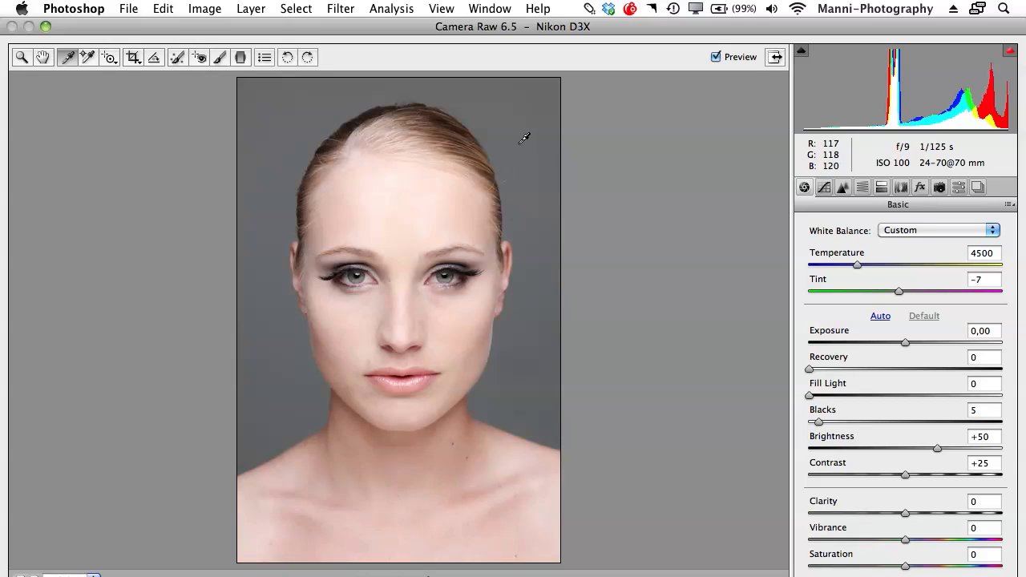
click(452, 125)
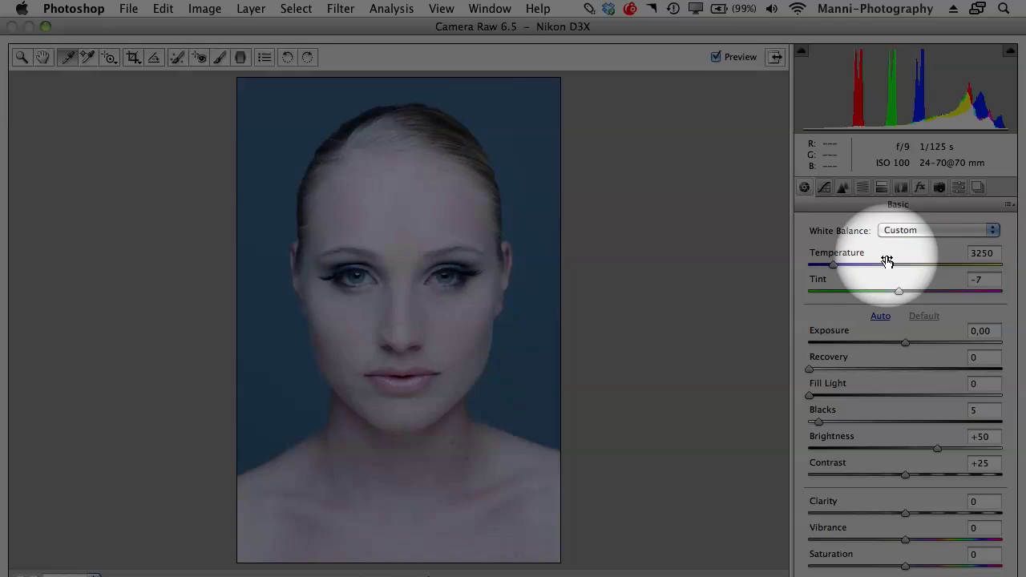
click(457, 260)
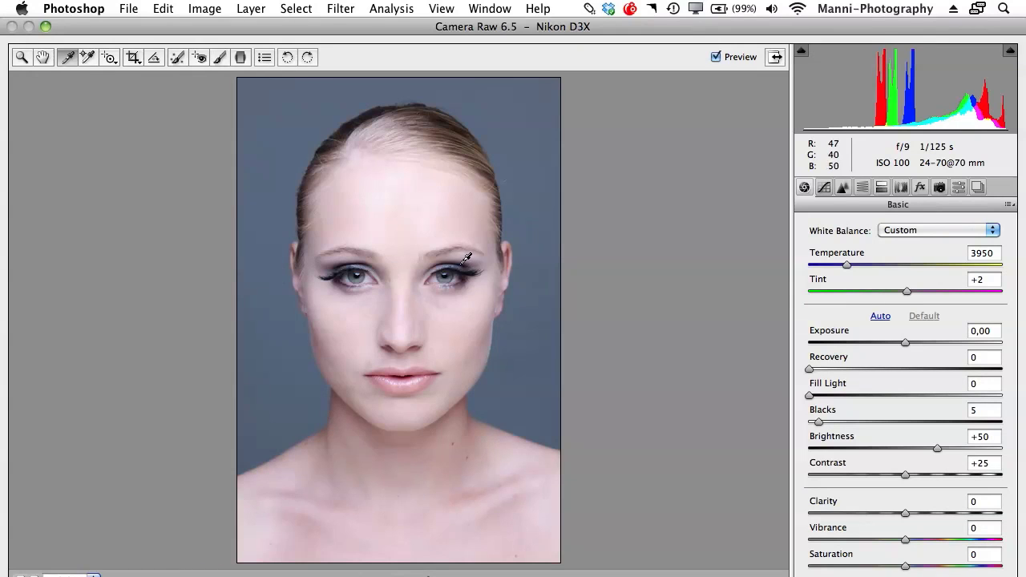
click(514, 125)
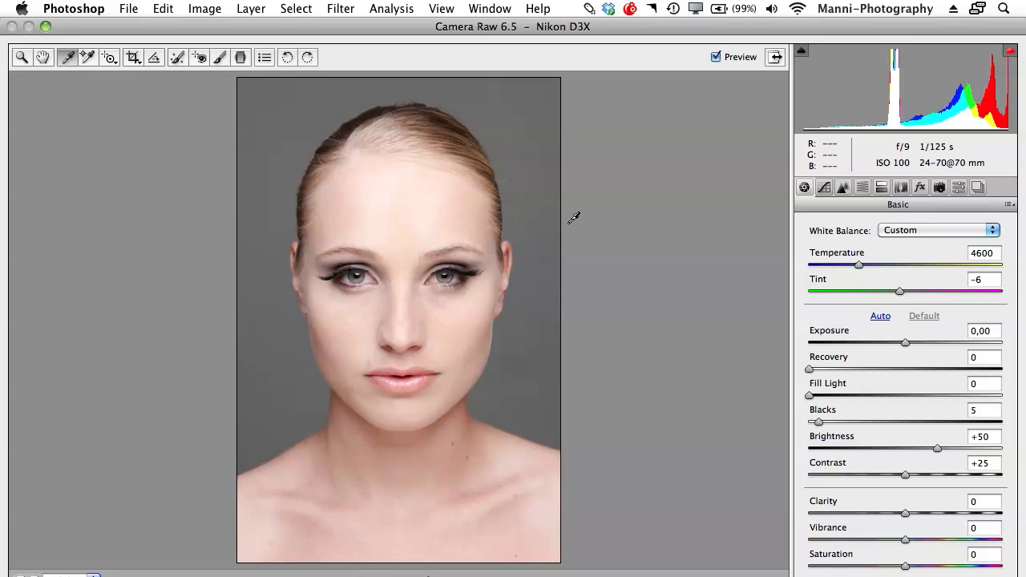
double_click(993, 253)
text(4500)
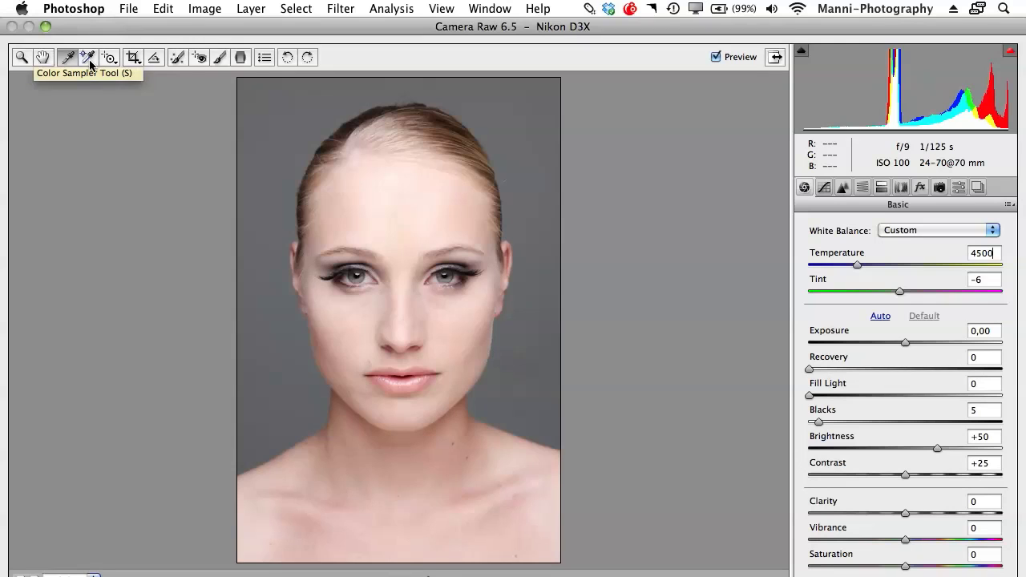
click(89, 58)
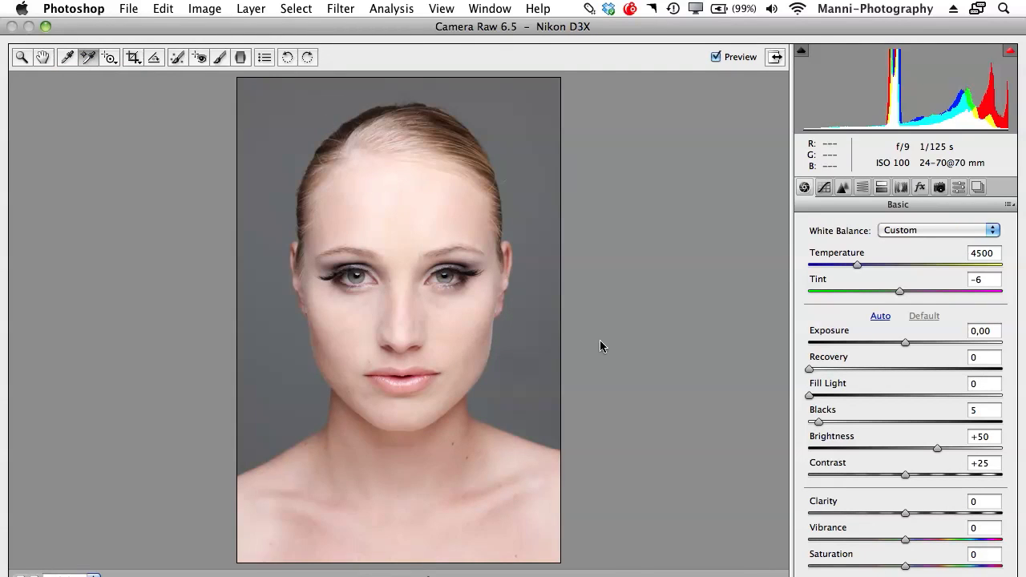
click(405, 217)
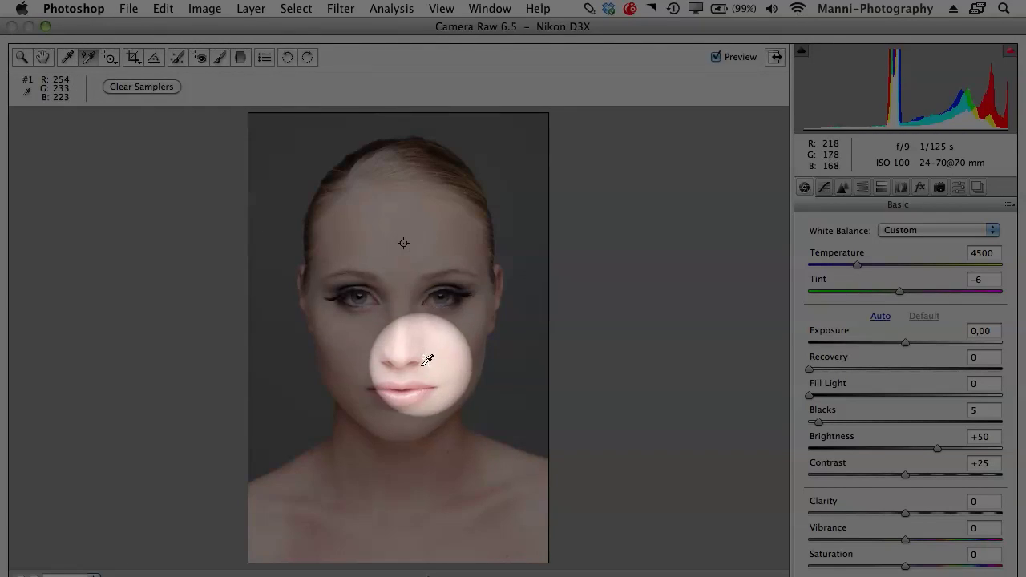
click(516, 427)
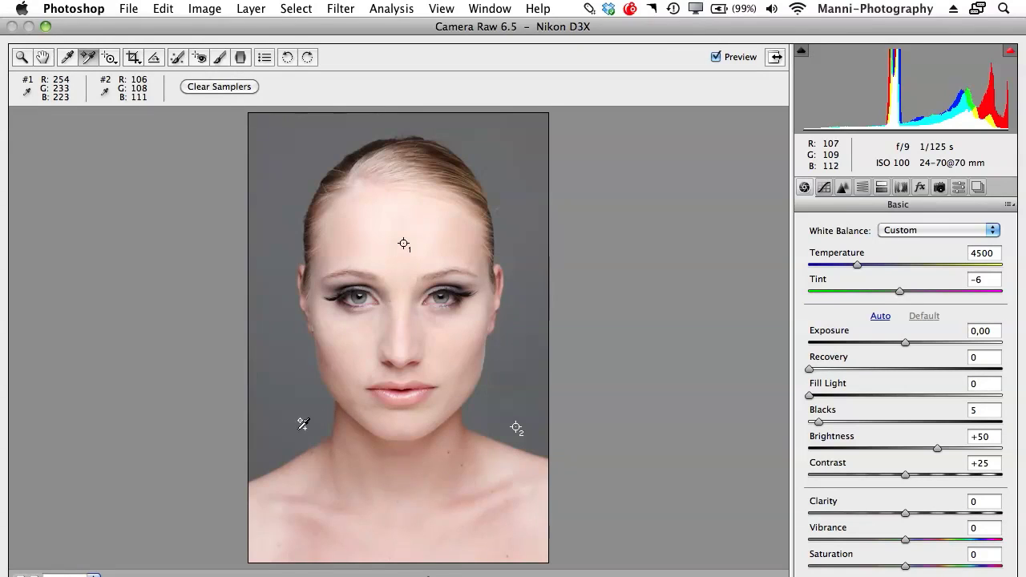
click(292, 431)
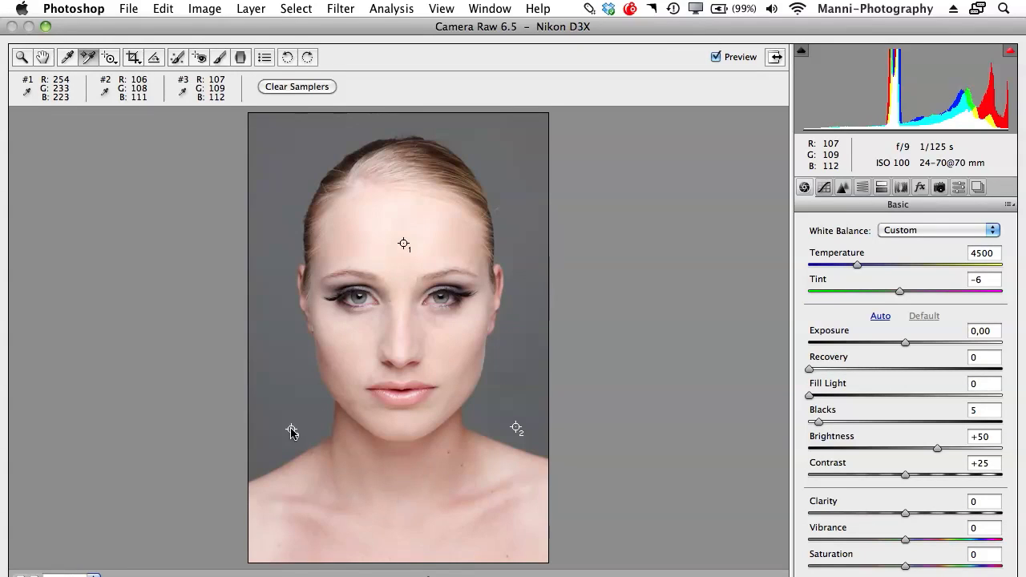
click(375, 524)
click(496, 288)
click(400, 158)
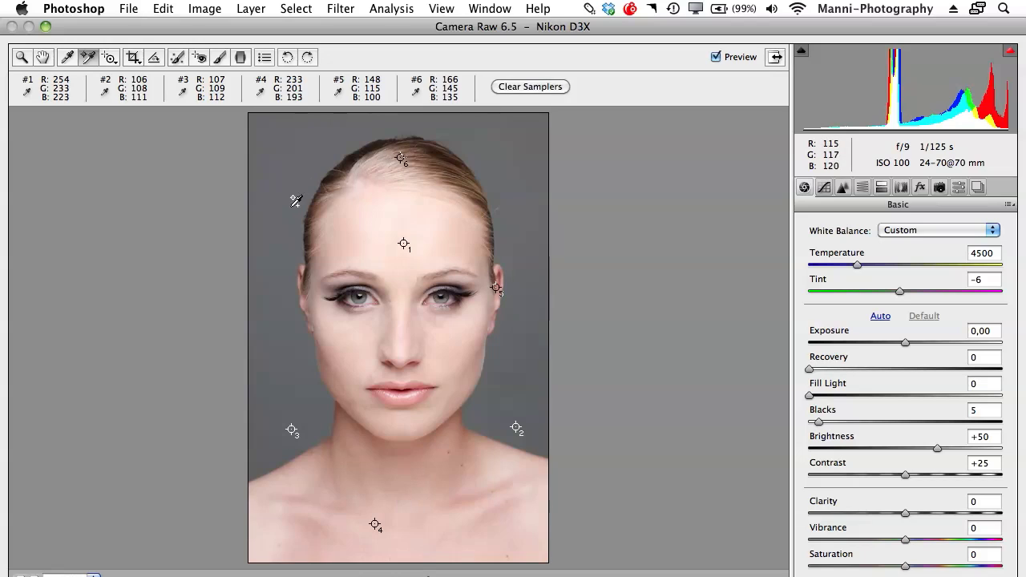
click(291, 207)
click(335, 306)
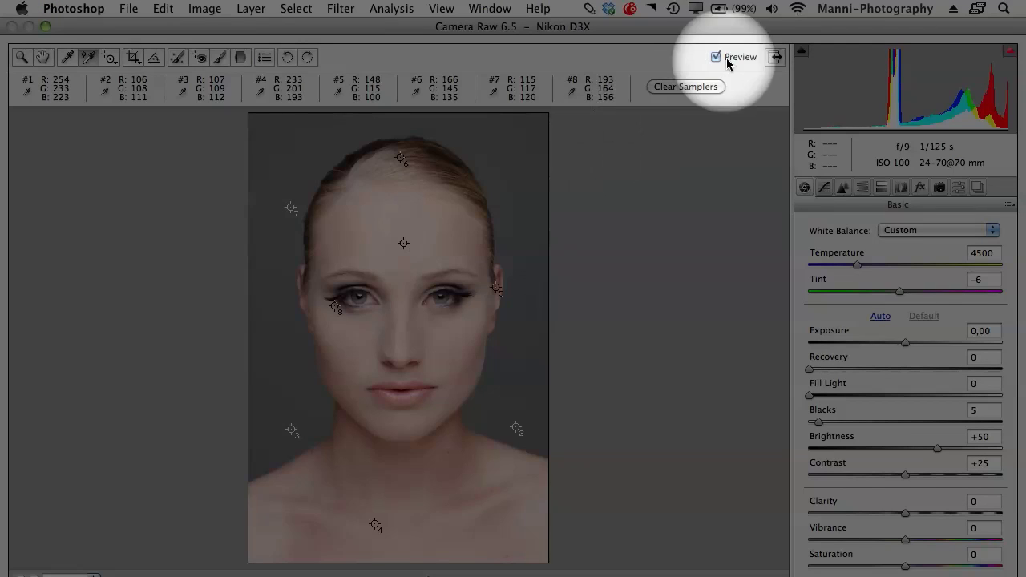
click(708, 87)
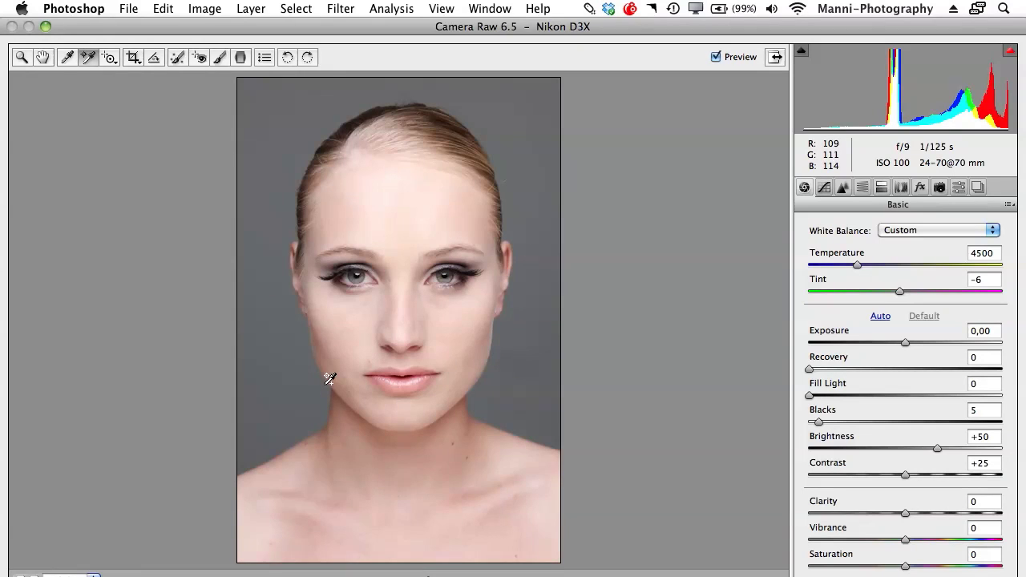
click(107, 58)
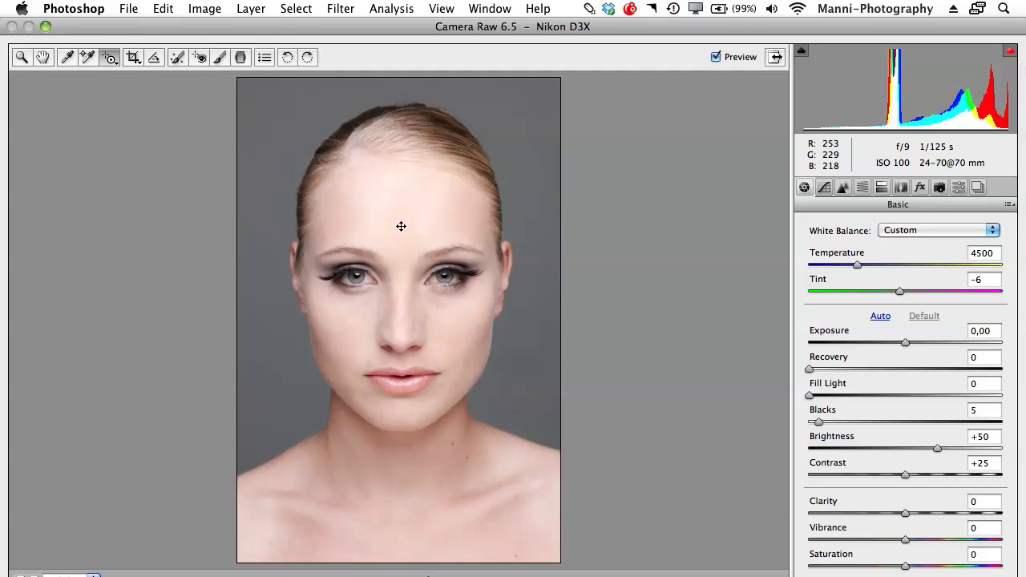
drag(402, 221, 403, 129)
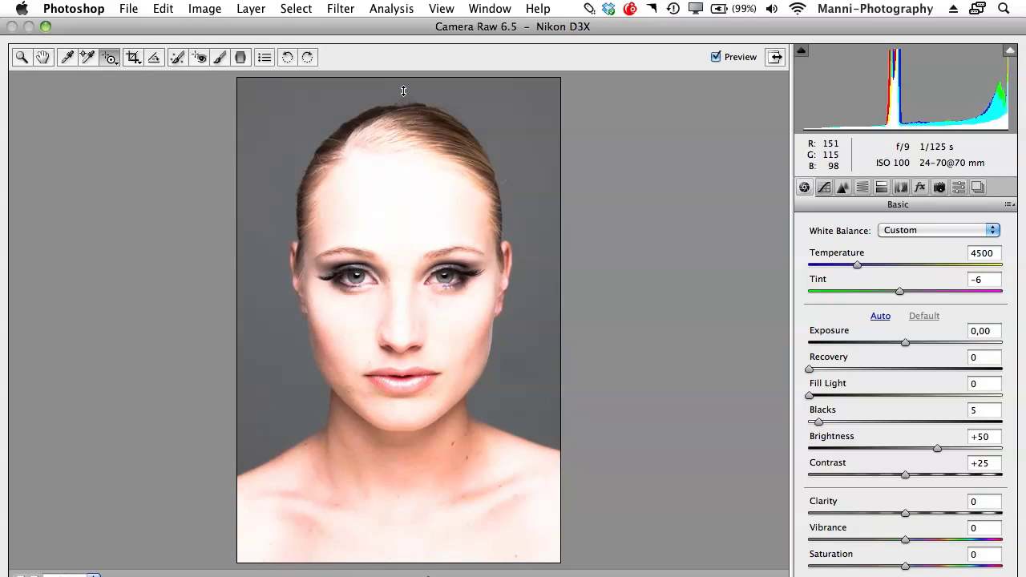
drag(406, 149, 411, 235)
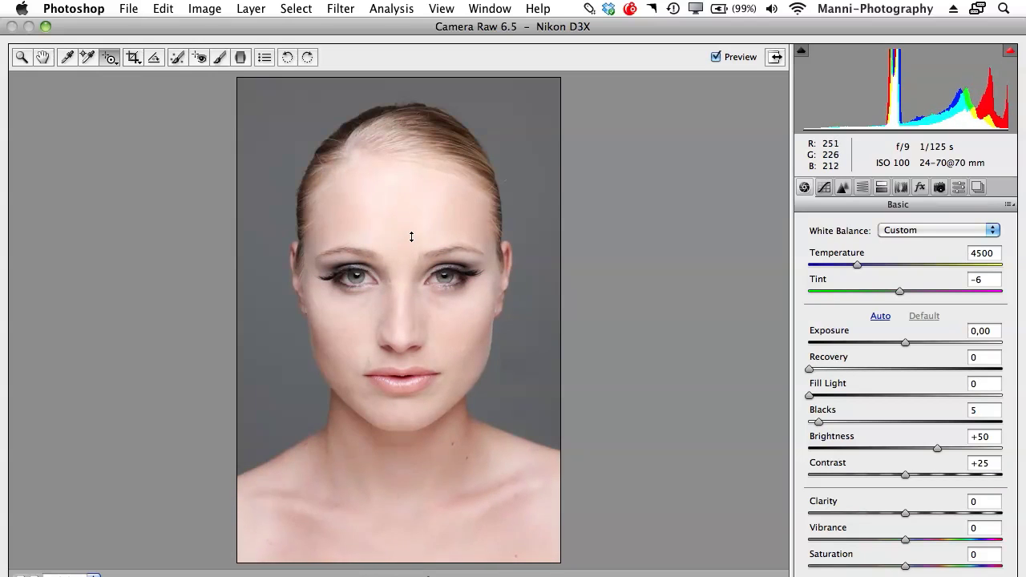
drag(412, 261, 410, 279)
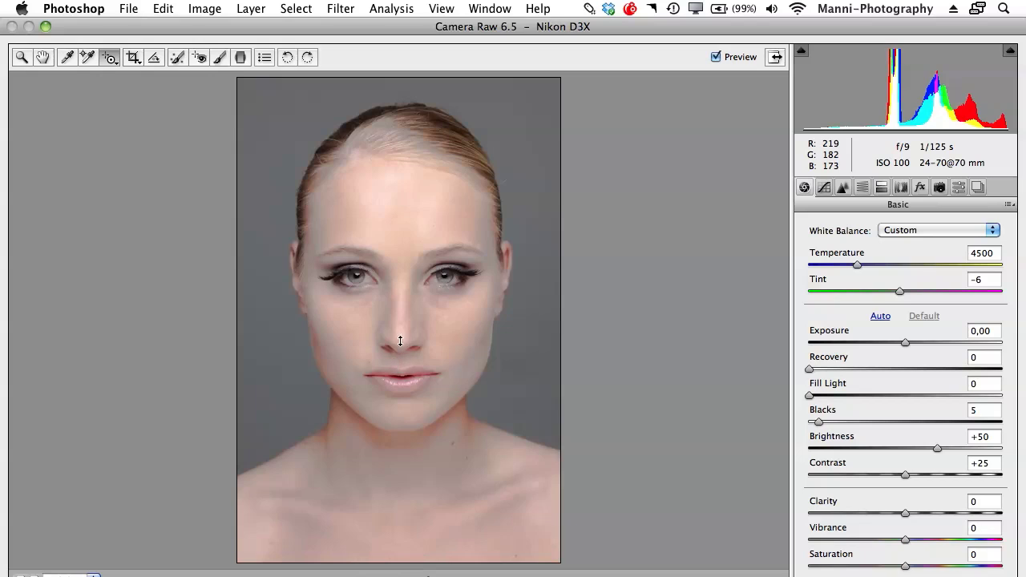
drag(402, 286, 405, 226)
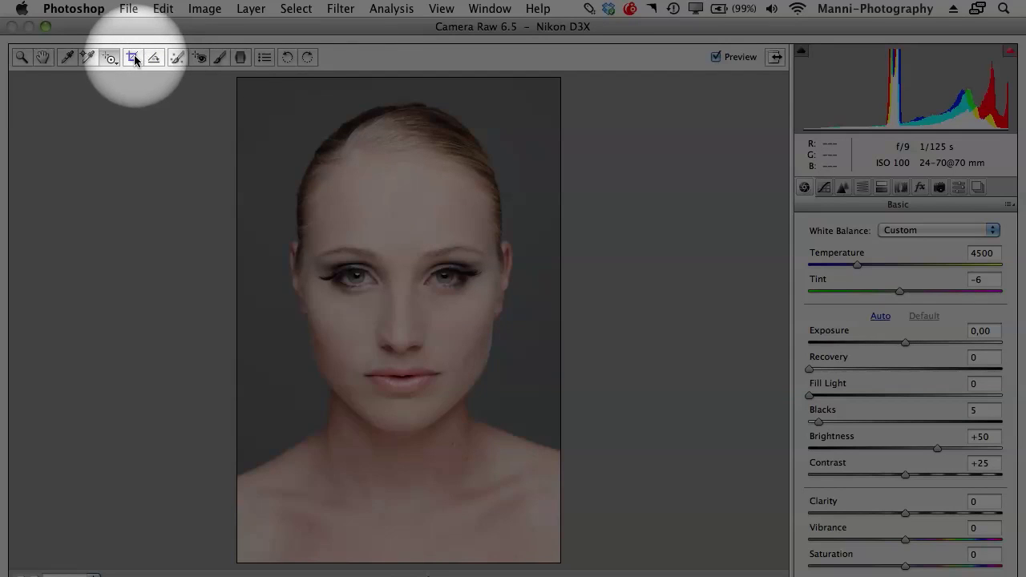
click(134, 56)
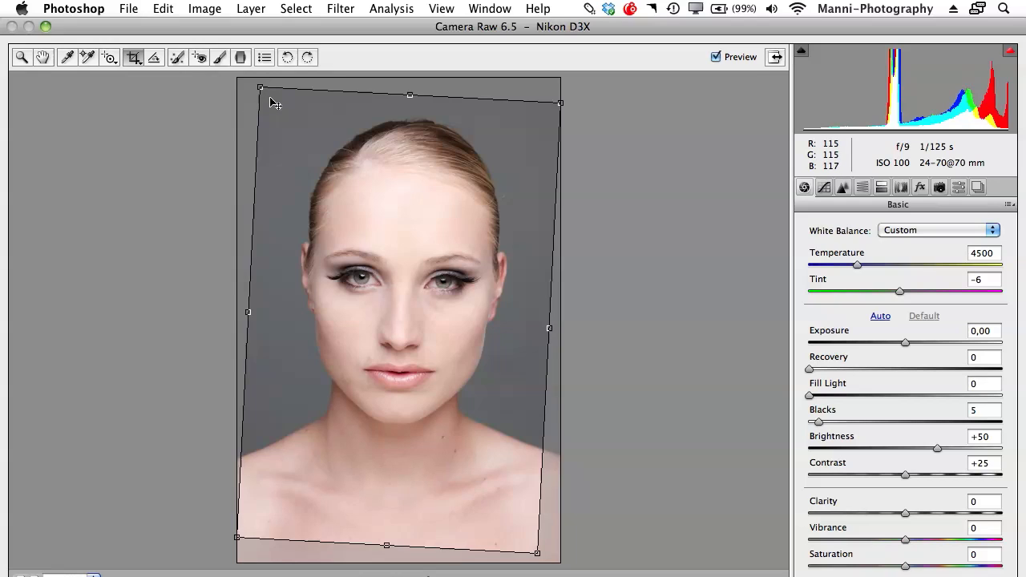
key(Escape)
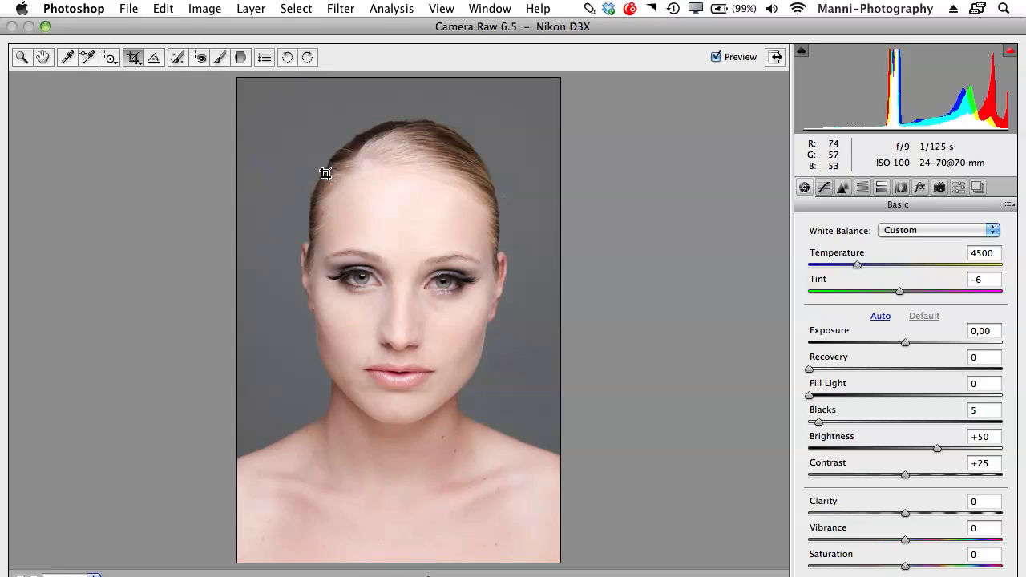
drag(265, 102, 542, 451)
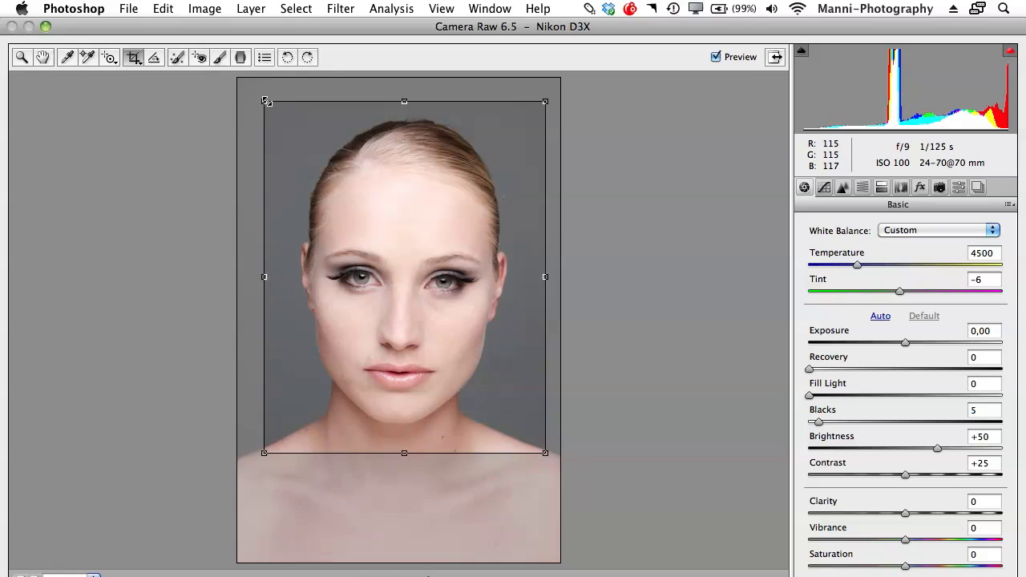
mouse_move(268, 103)
mouse_down()
mouse_move(301, 105)
mouse_move(285, 94)
mouse_up()
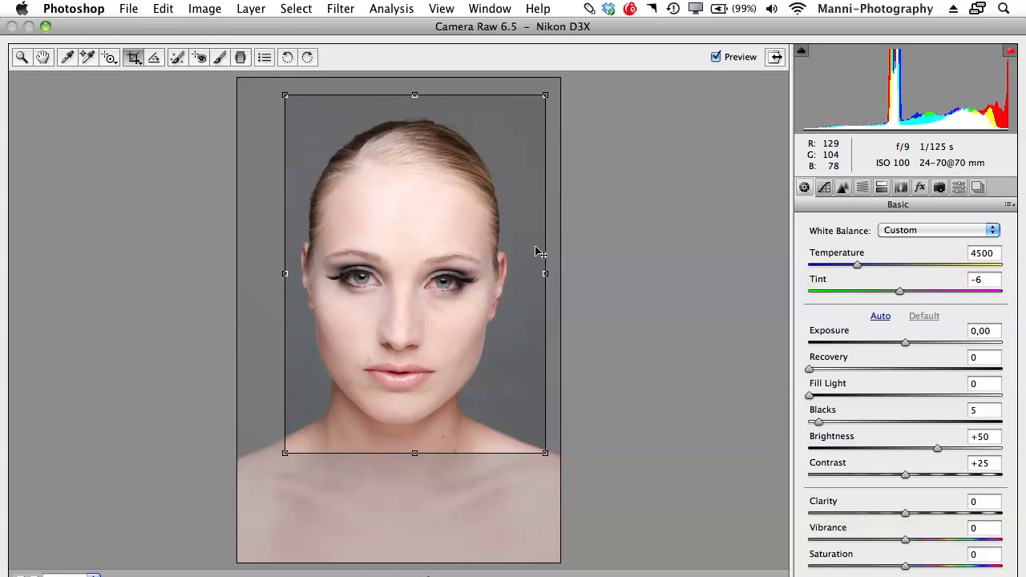
drag(543, 274, 518, 274)
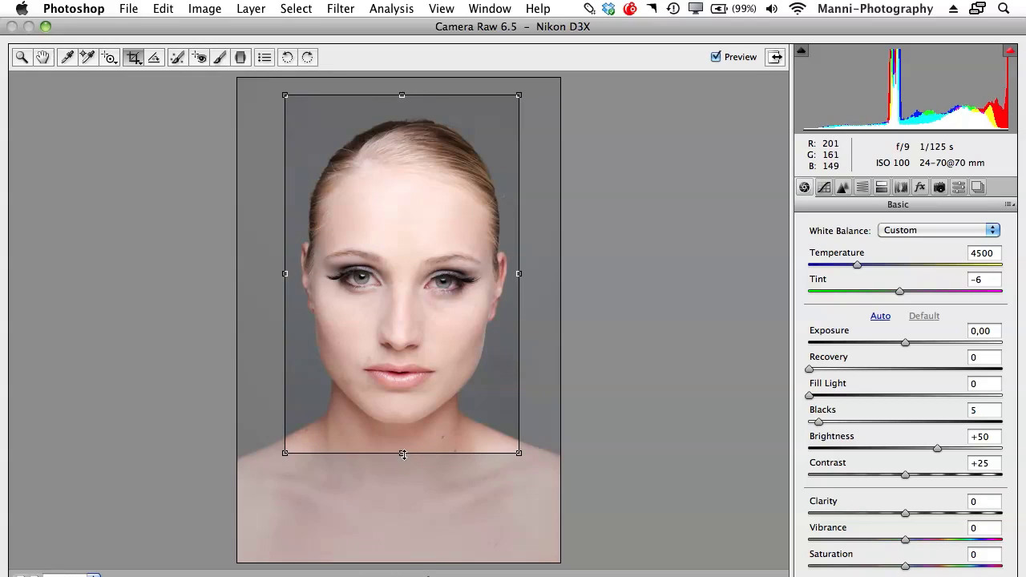
mouse_move(403, 454)
mouse_down()
mouse_move(403, 436)
mouse_move(402, 446)
mouse_up()
drag(403, 94, 408, 102)
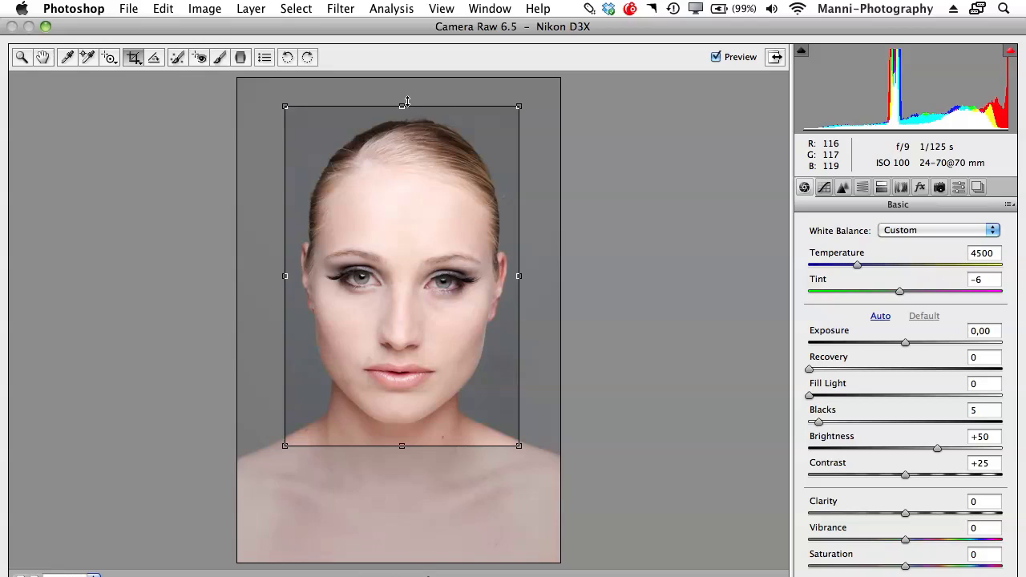
key(z)
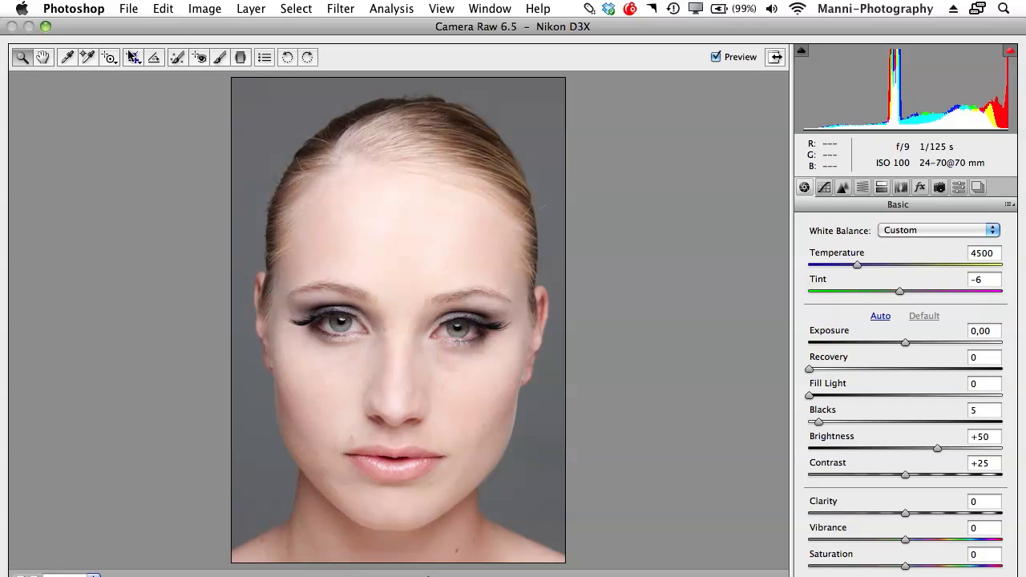
click(133, 58)
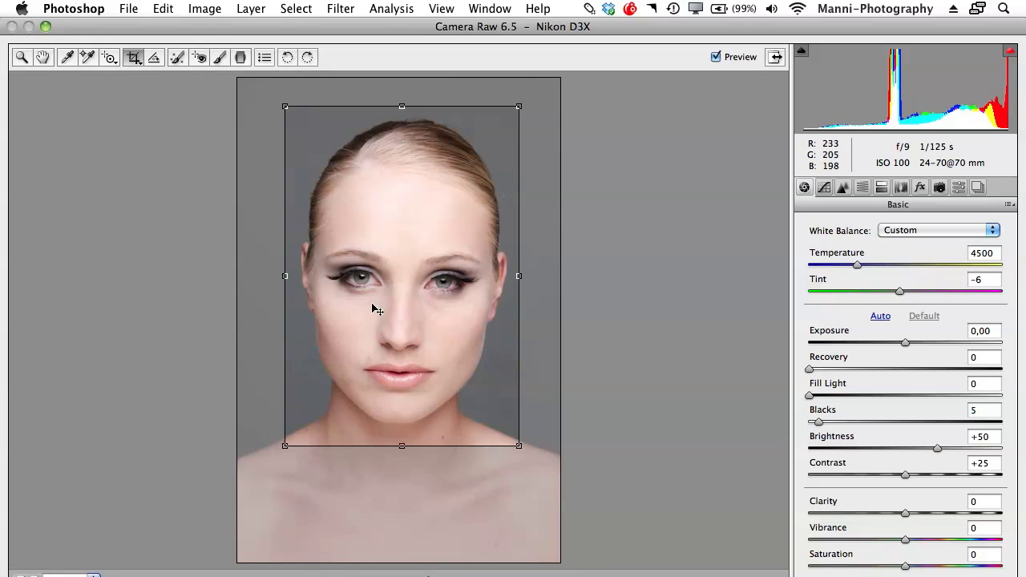
drag(518, 446, 546, 471)
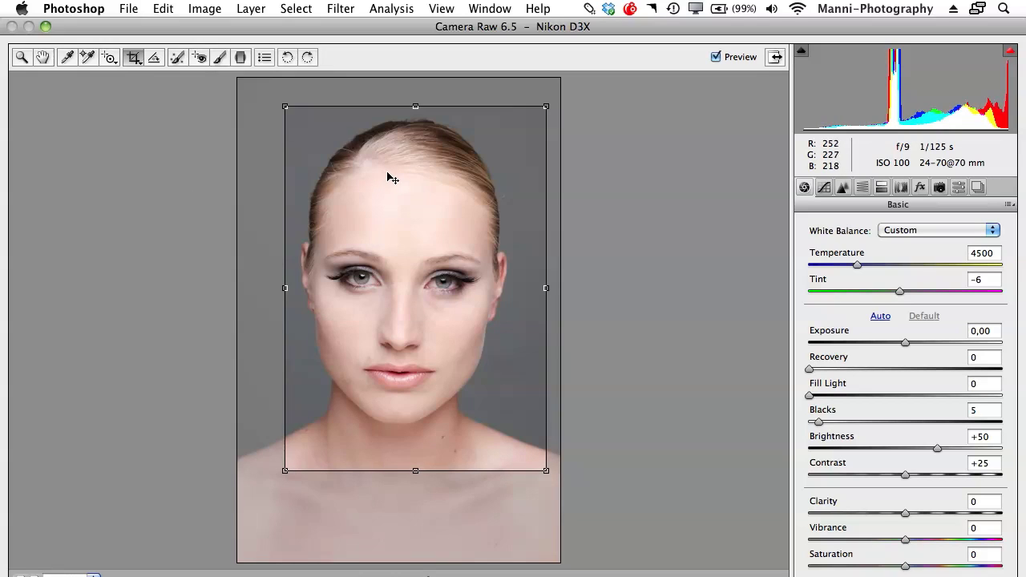
key(Escape)
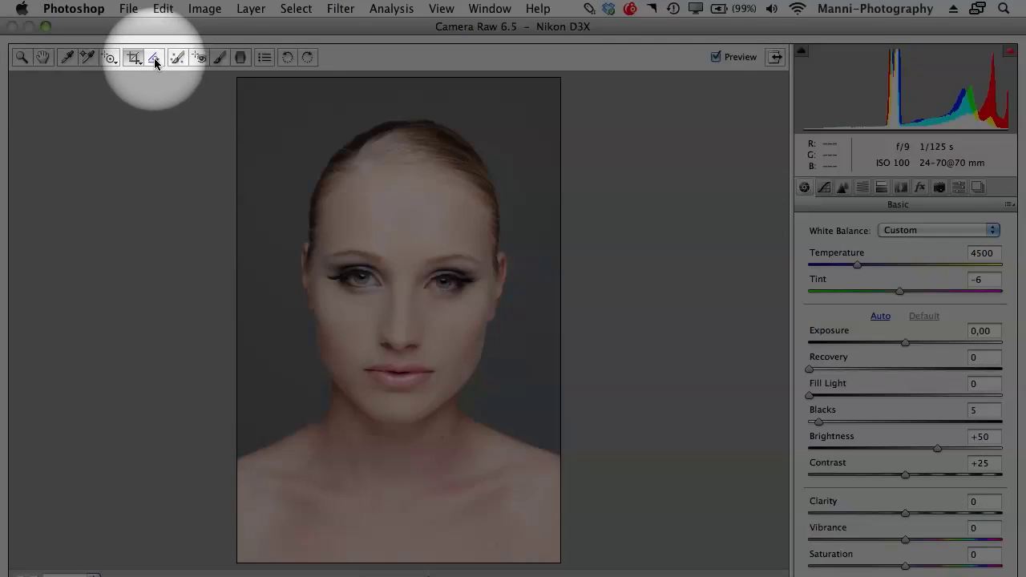
click(155, 58)
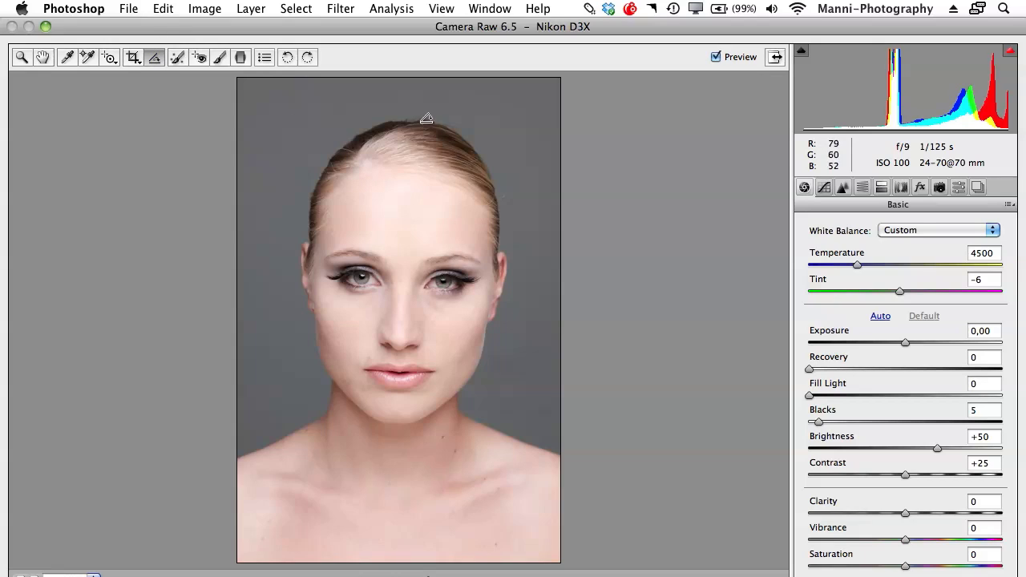
drag(403, 181, 390, 478)
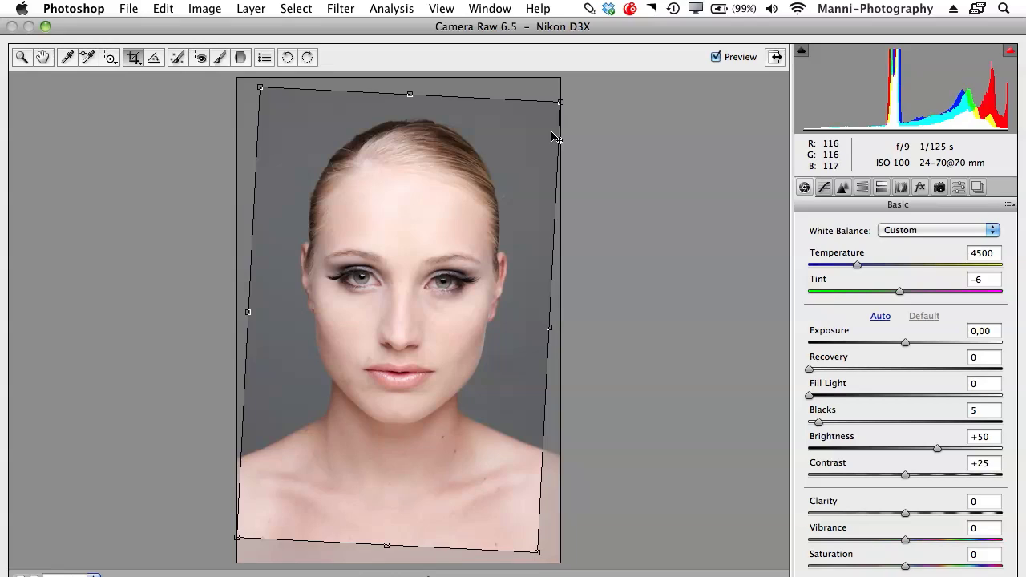
key(z)
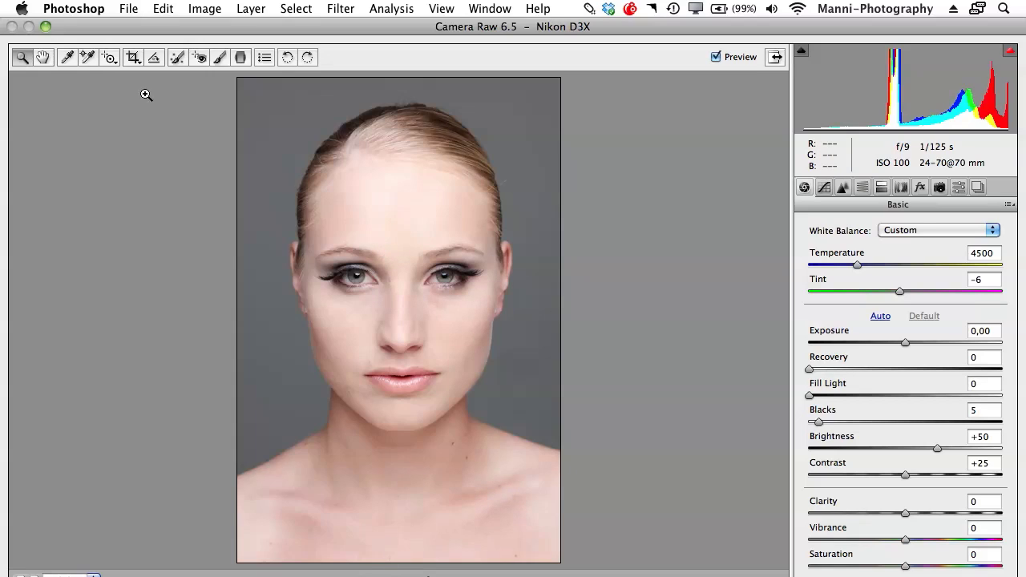
click(152, 58)
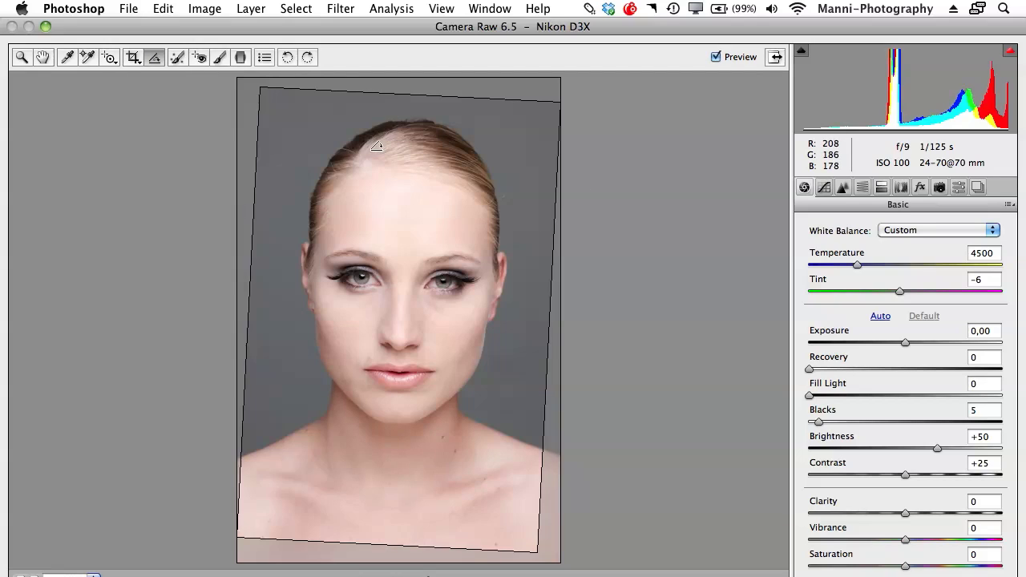
click(129, 61)
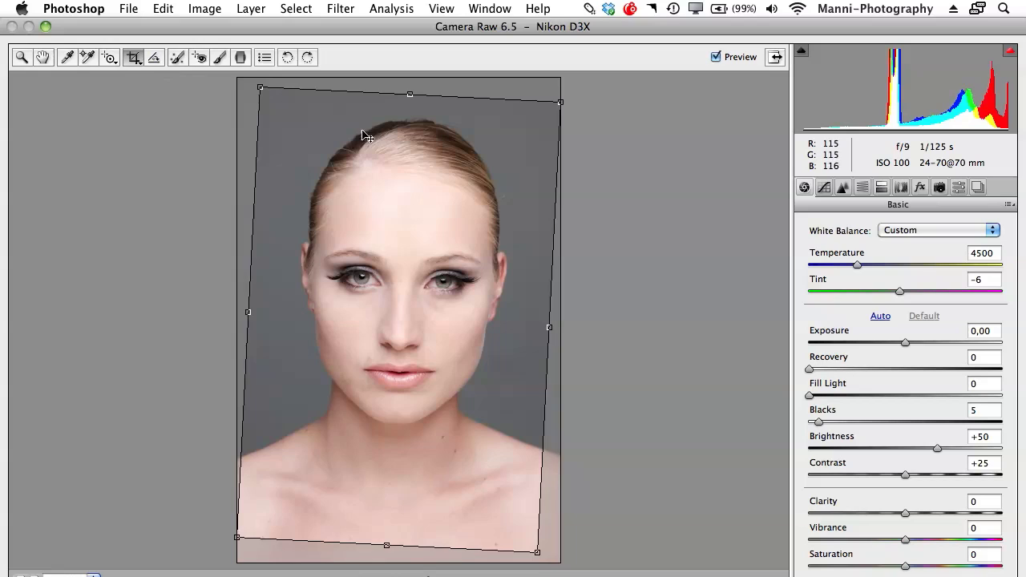
key(Return)
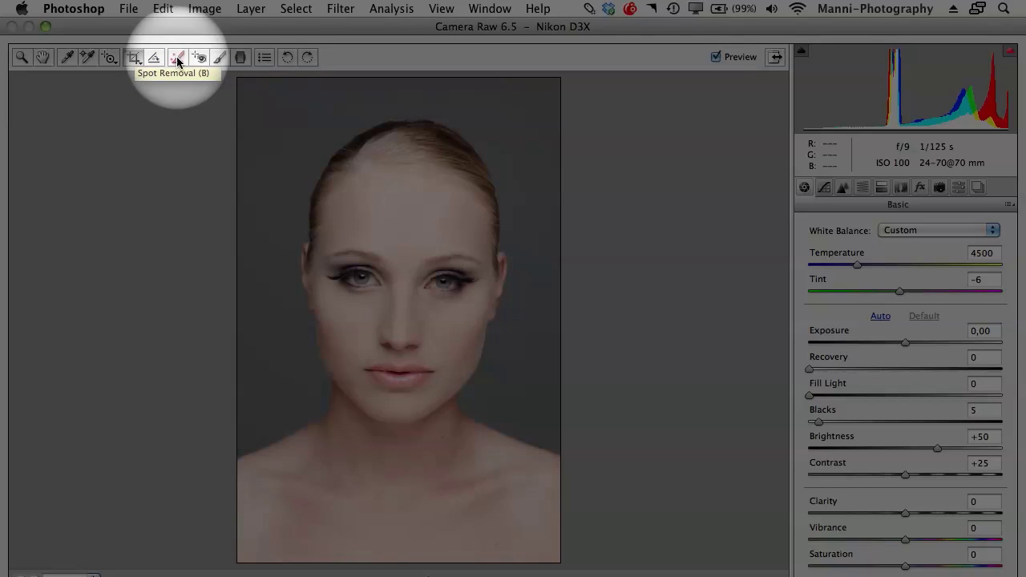
- Select Spot Removal and keep its Type set to Heal
click(178, 57)
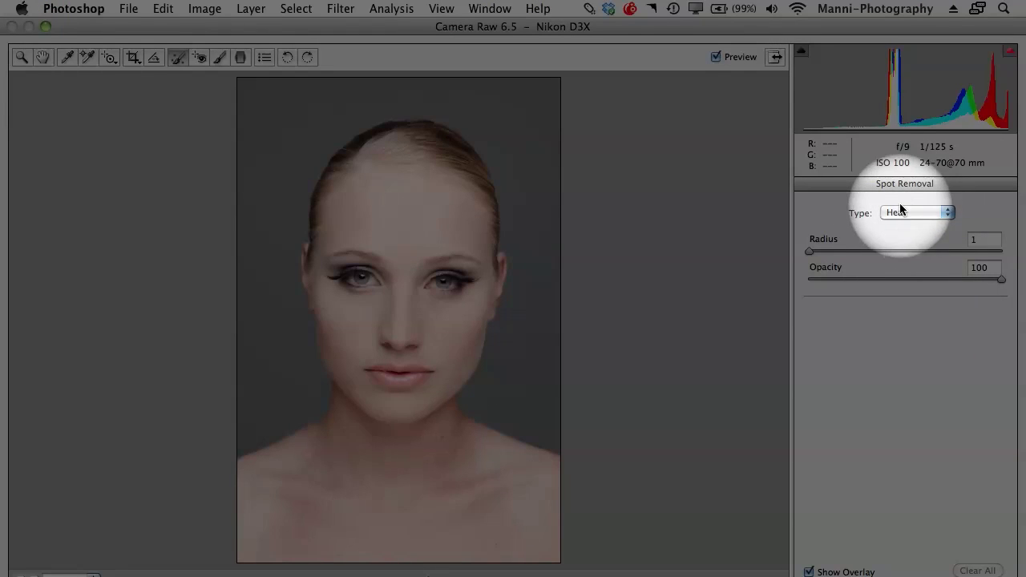
click(914, 212)
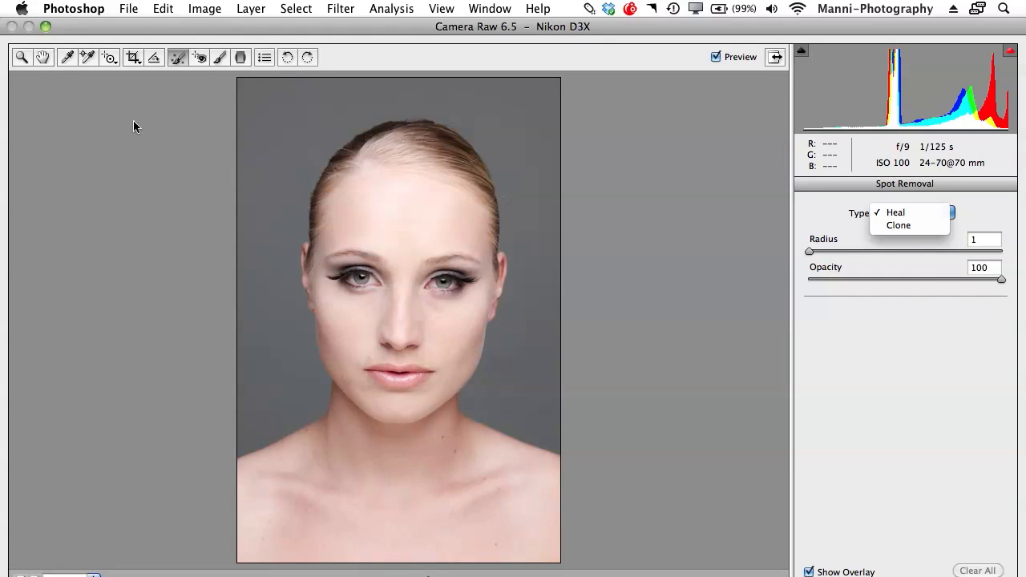
click(49, 62)
- Zoom in on the face and lips, then pan to the nose and upper lip
click(21, 57)
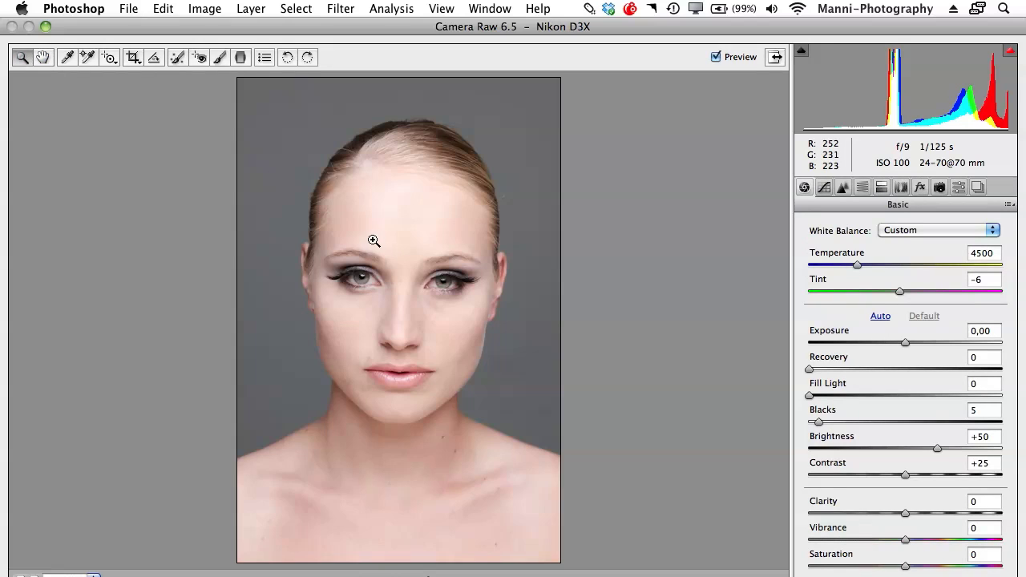
drag(357, 385, 522, 444)
drag(276, 357, 424, 534)
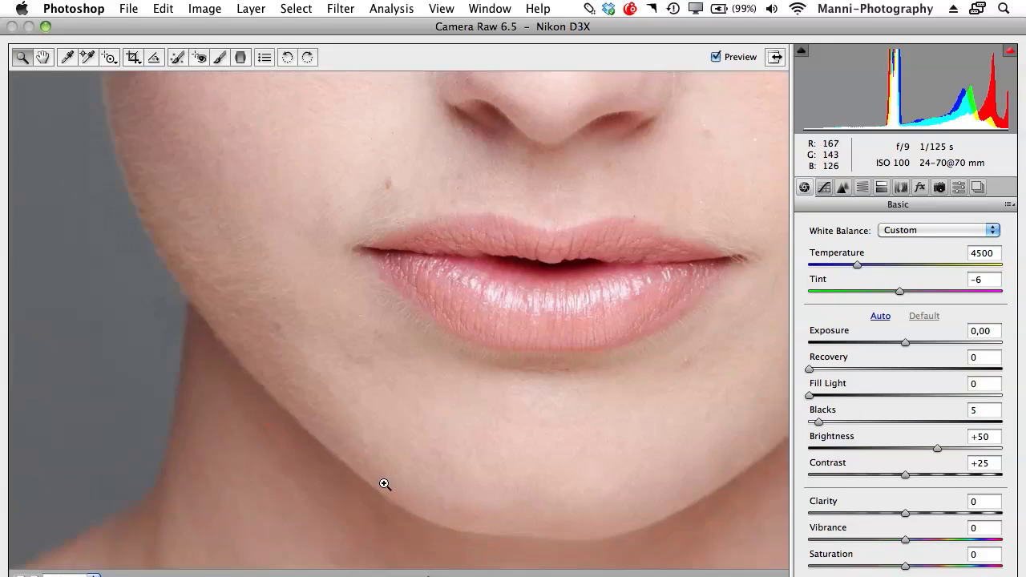
drag(401, 195, 407, 280)
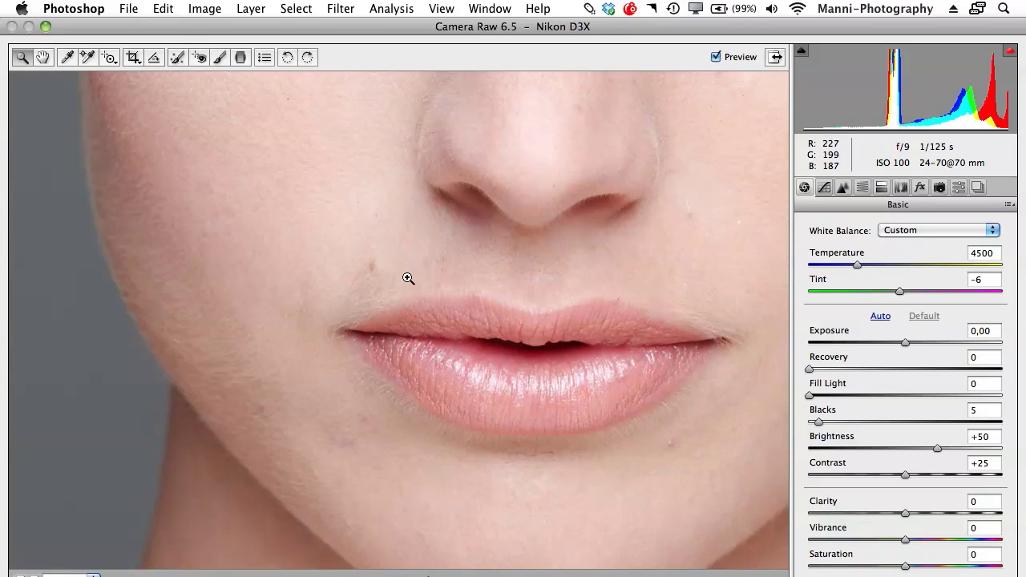
drag(360, 343, 396, 361)
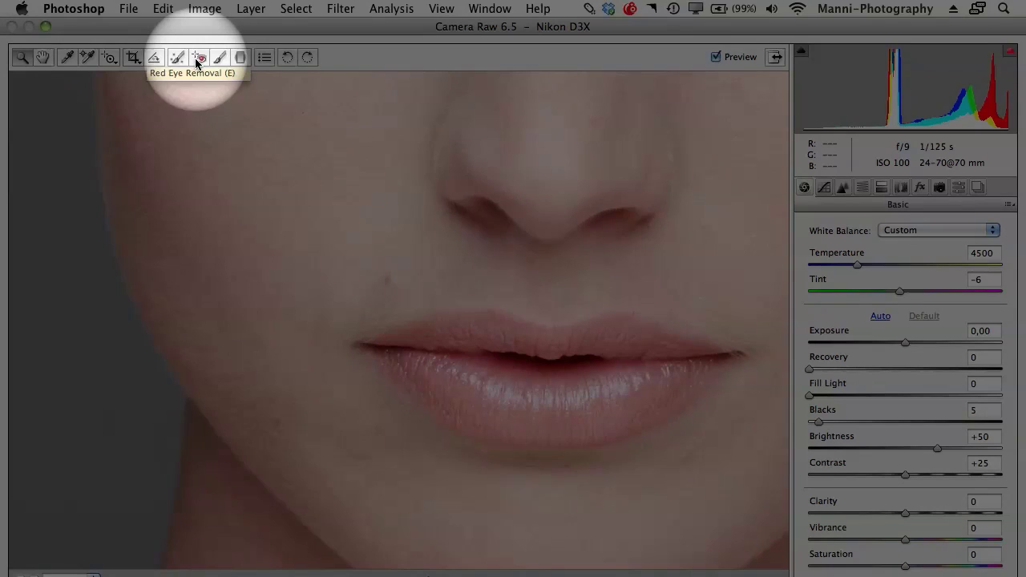
- Heal two blemishes above the upper lip, then pan to the skin below the lips
click(177, 57)
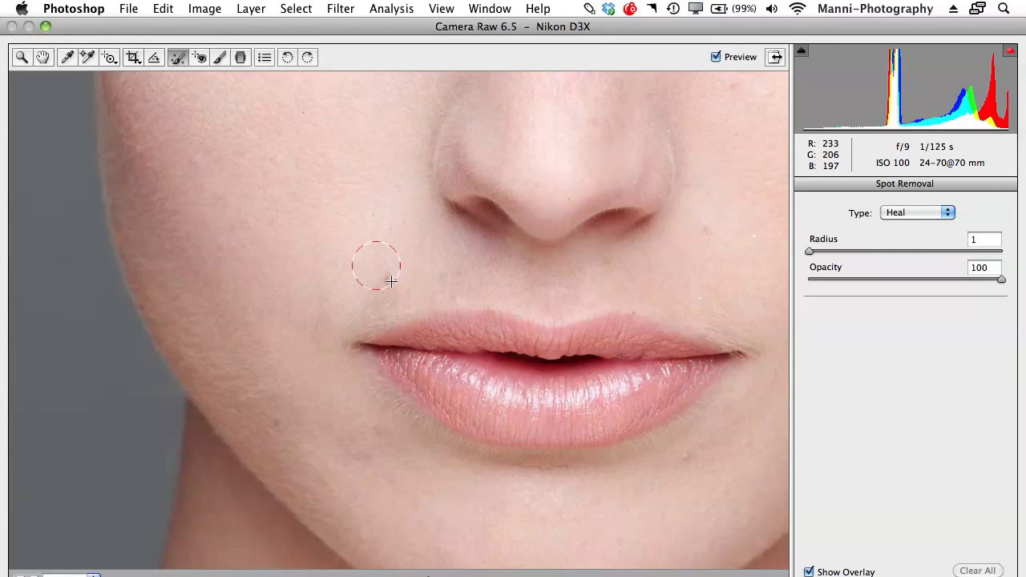
mouse_move(391, 281)
mouse_down()
mouse_move(384, 272)
mouse_move(392, 279)
mouse_up()
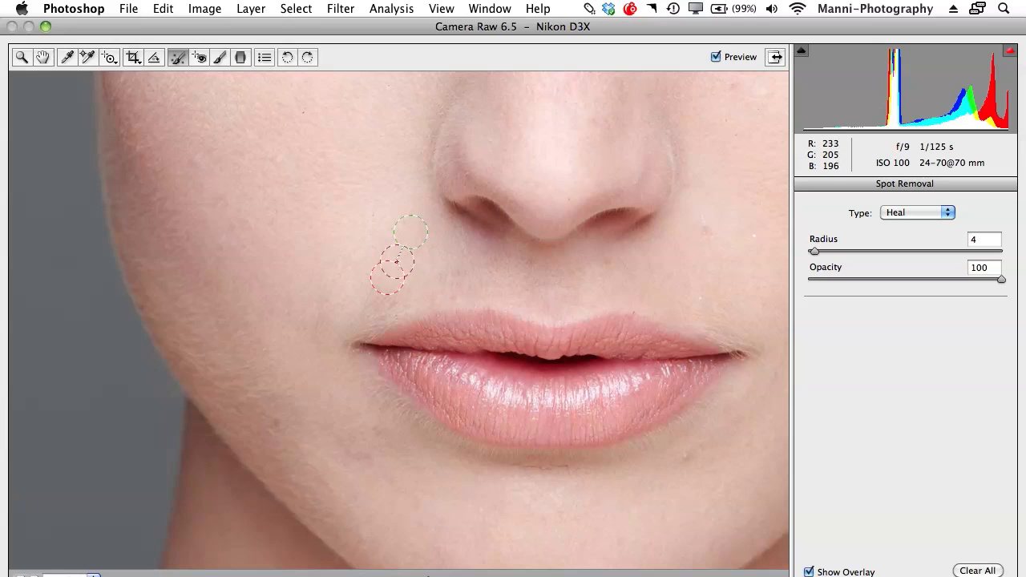
click(389, 297)
drag(586, 435, 328, 327)
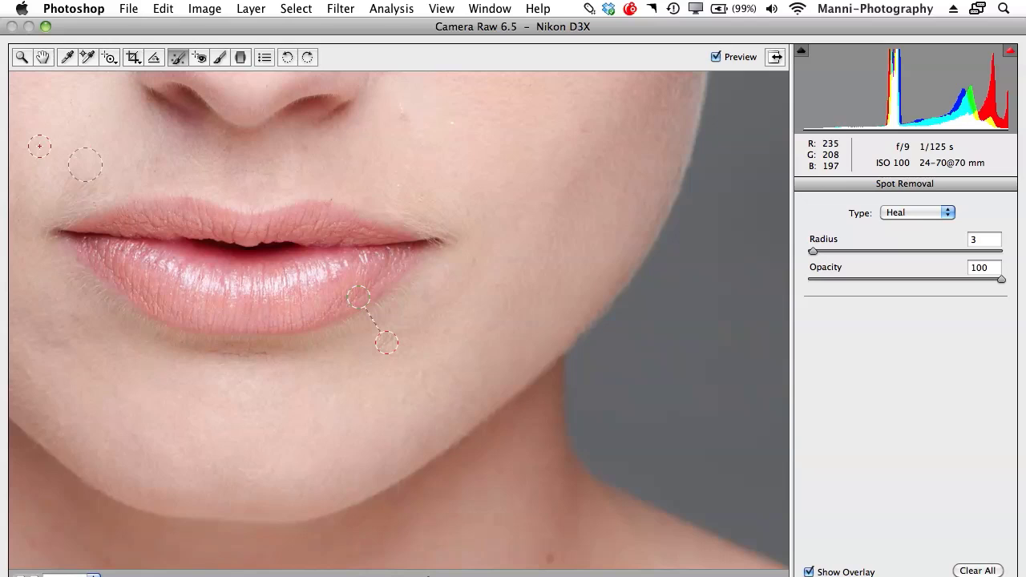
click(25, 57)
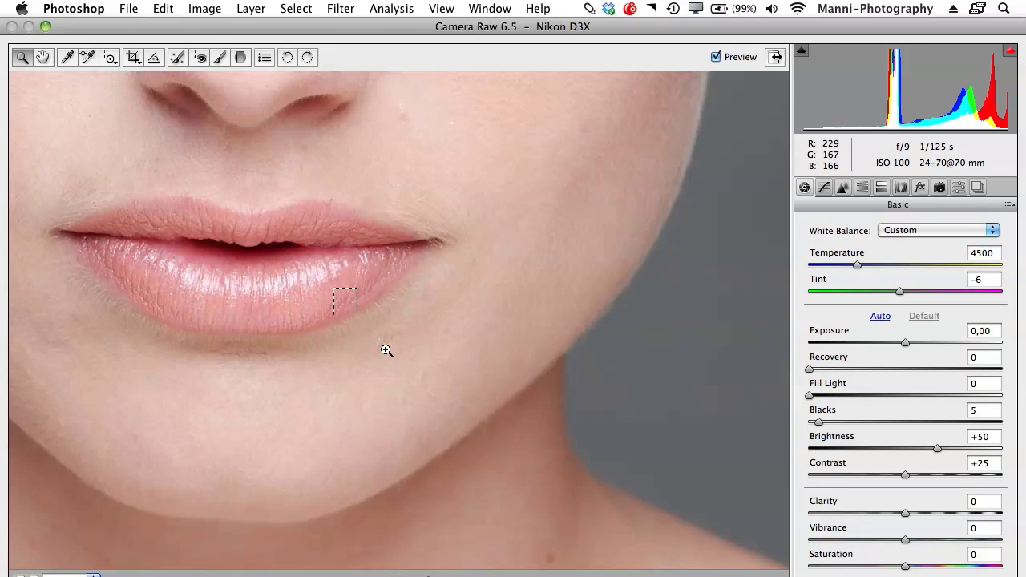
- Zoom in on the healed skin below the lip, then fit the portrait in view
drag(386, 350, 441, 377)
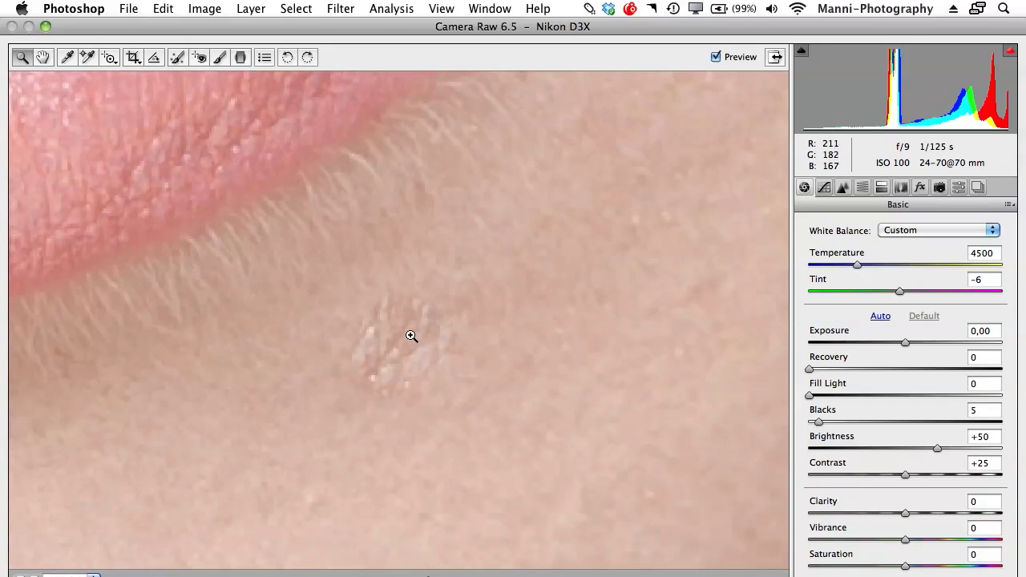
drag(453, 339, 470, 387)
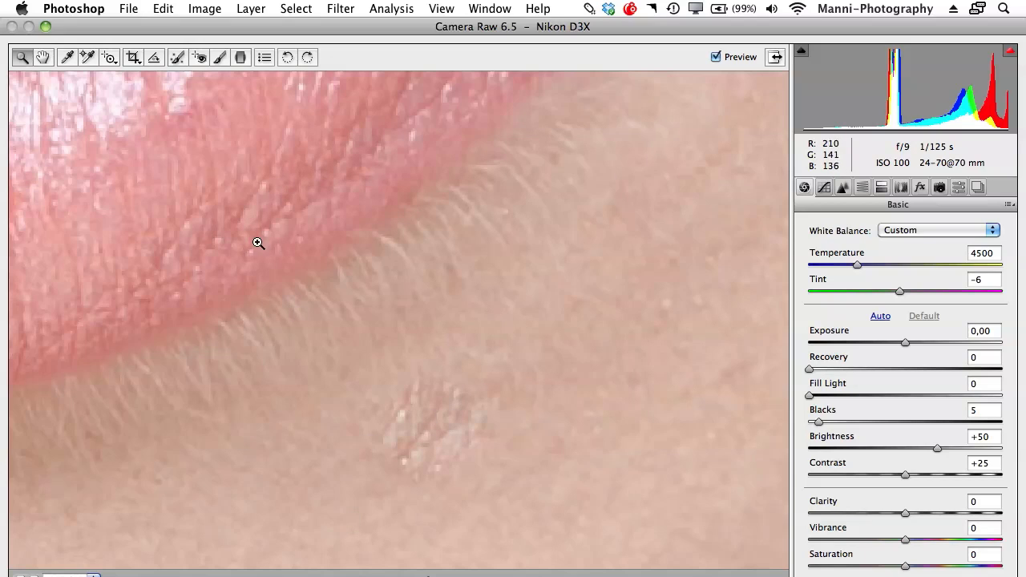
right_click(400, 250)
click(445, 435)
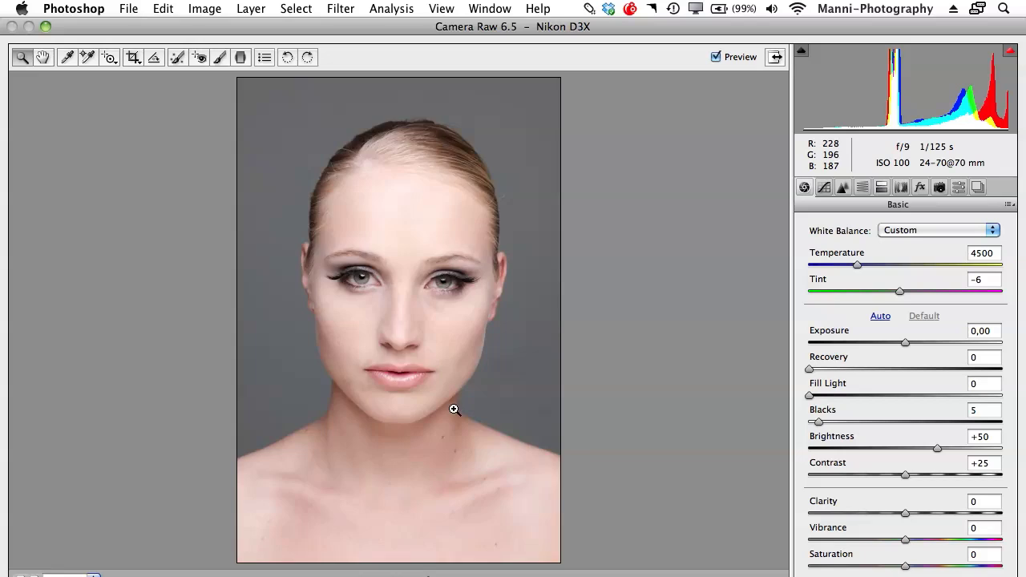
- Zoom in on the lips and chin, then fit the whole portrait in view again
drag(454, 409, 382, 371)
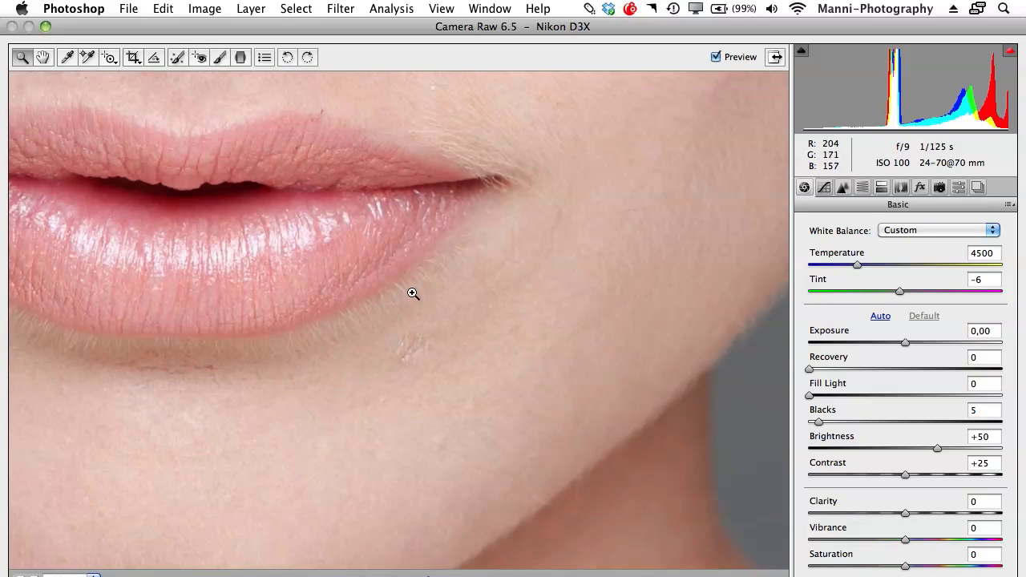
right_click(298, 158)
click(369, 329)
right_click(374, 322)
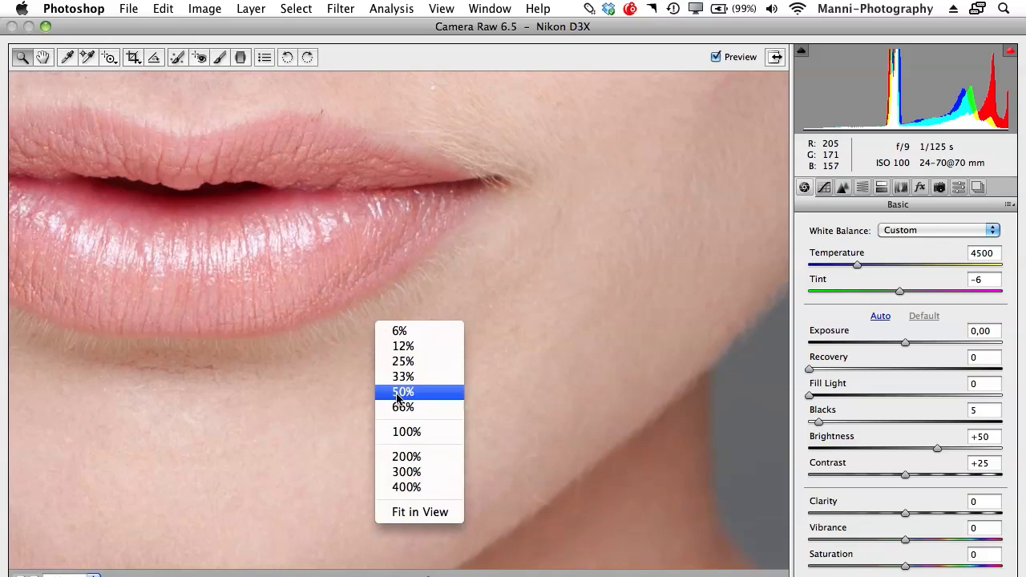
click(417, 512)
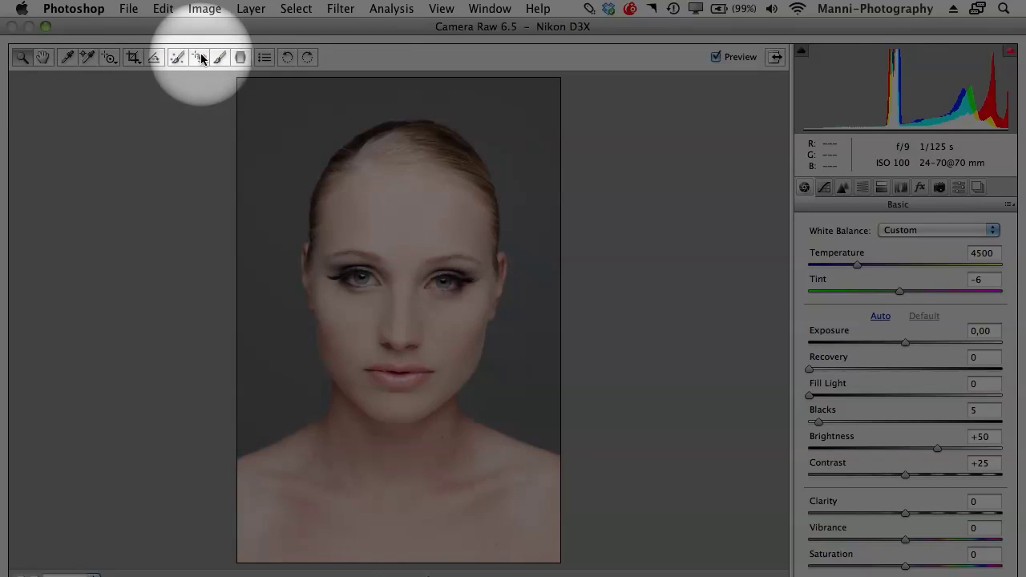
click(200, 57)
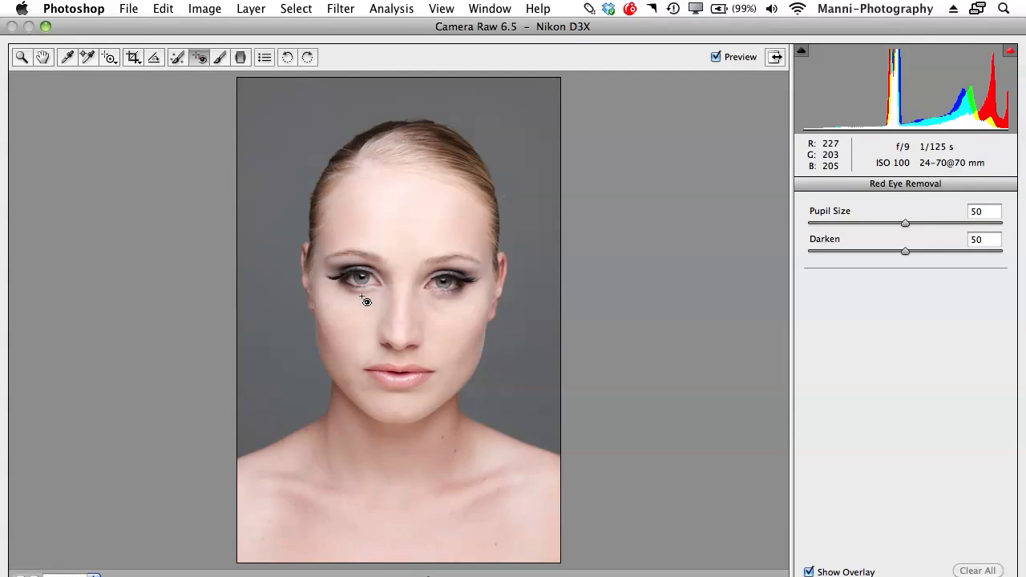
drag(334, 255, 392, 301)
click(384, 269)
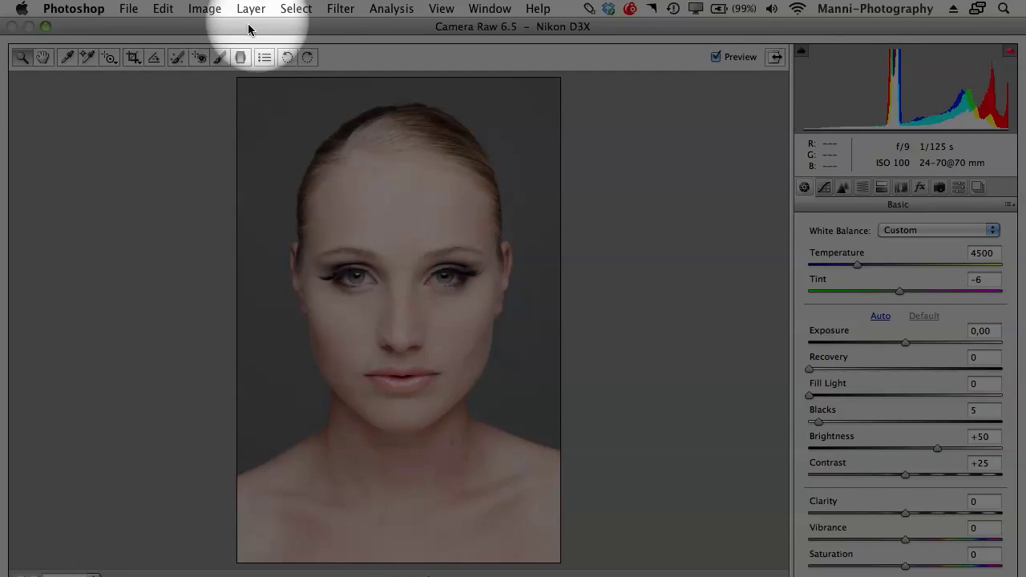
- Select the Adjustment Brush and turn on Show Pins
click(220, 57)
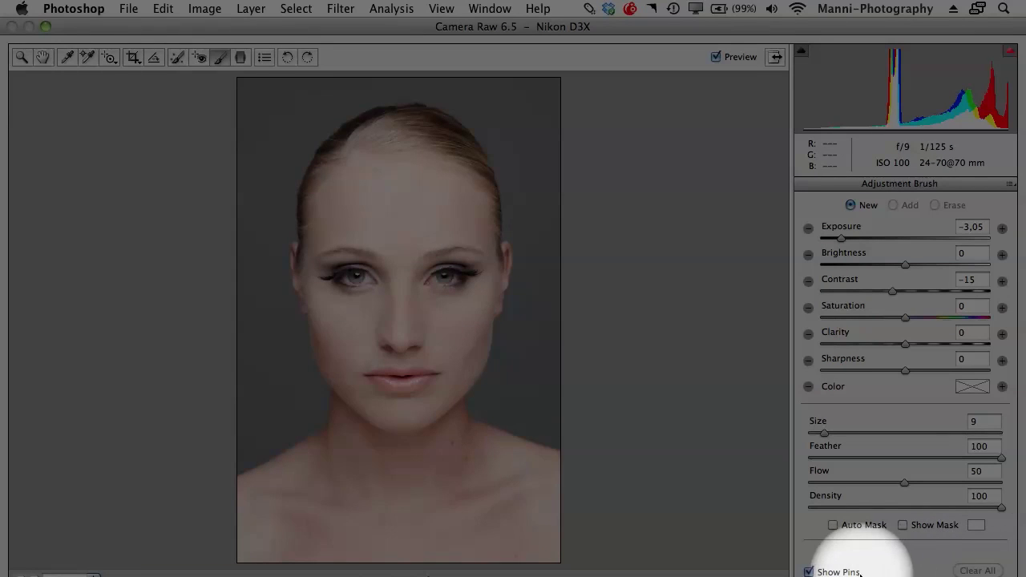
click(807, 572)
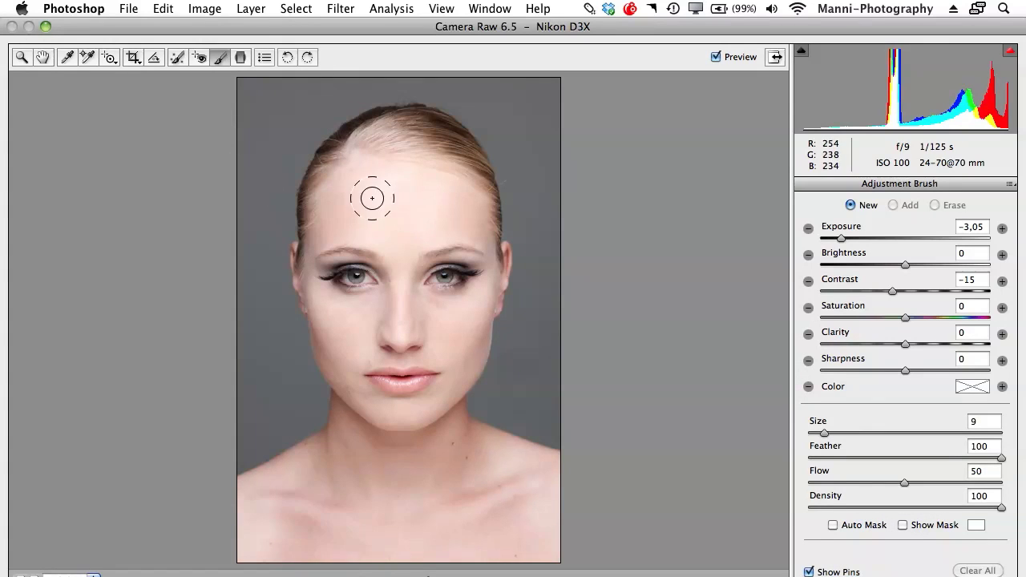
- Lower the brush exposure, adjust size, feather and flow, and paint a dark stroke on the forehead
drag(851, 236, 826, 245)
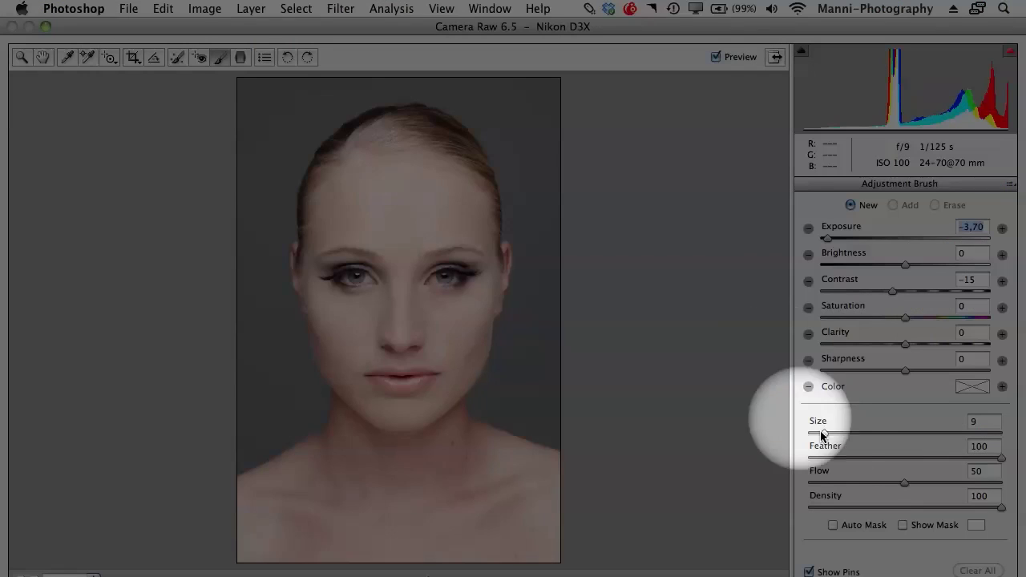
drag(820, 430, 837, 430)
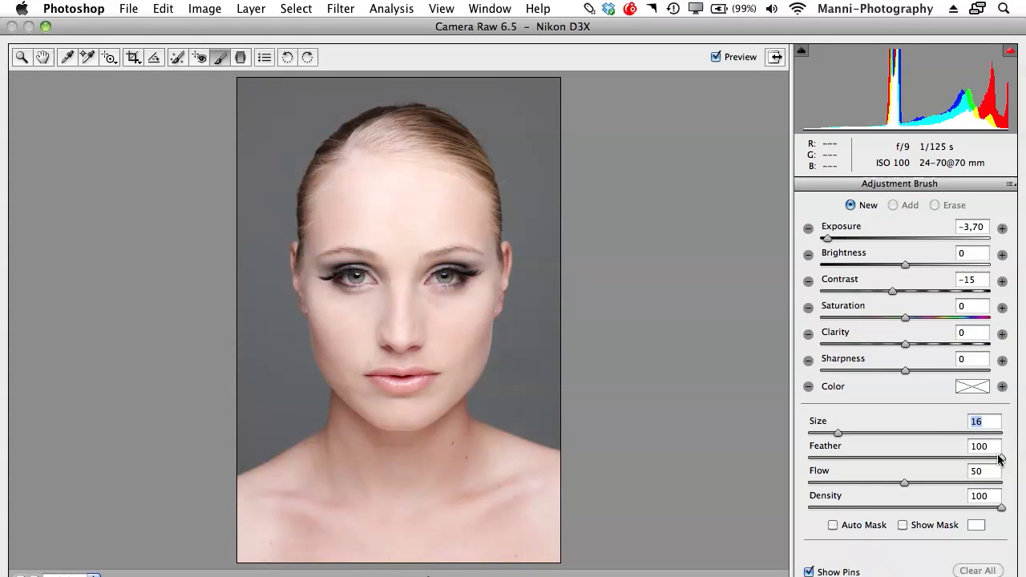
drag(999, 457, 940, 458)
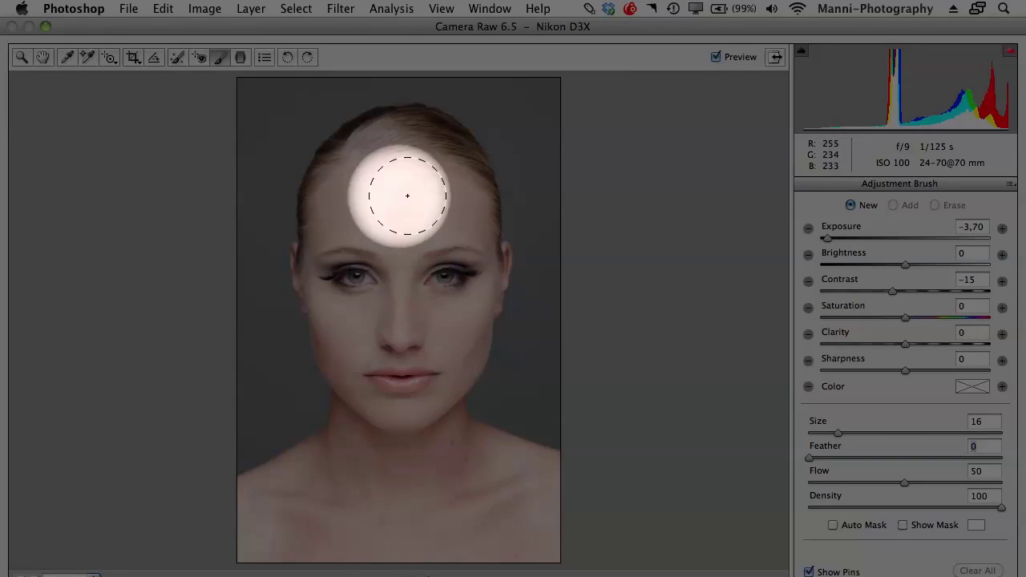
drag(904, 482, 808, 483)
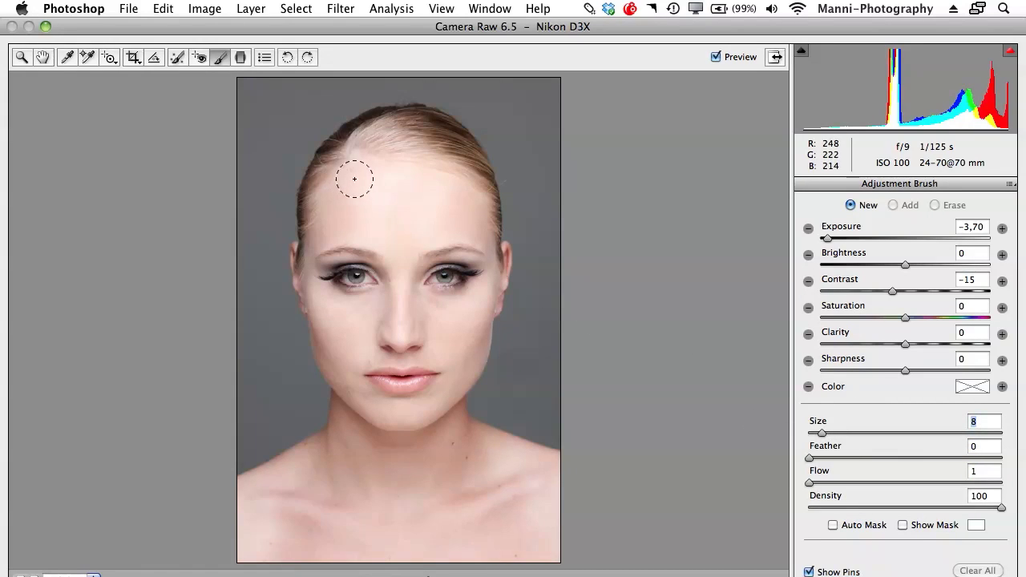
mouse_move(354, 178)
mouse_down()
mouse_move(339, 217)
mouse_move(374, 214)
mouse_up()
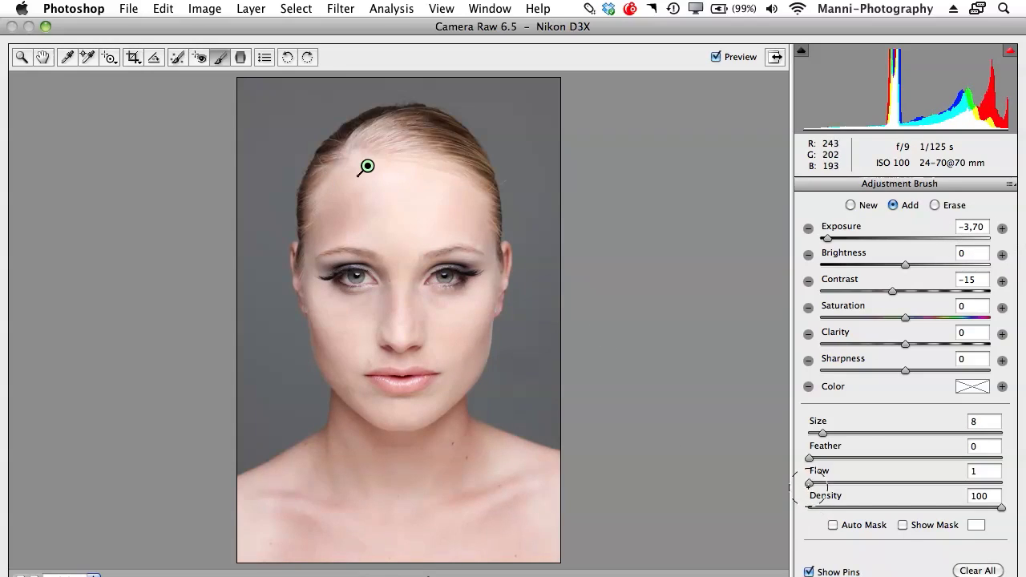
- Set brush Flow to 100 and extend the dark stroke down toward the eyes
drag(815, 486, 826, 485)
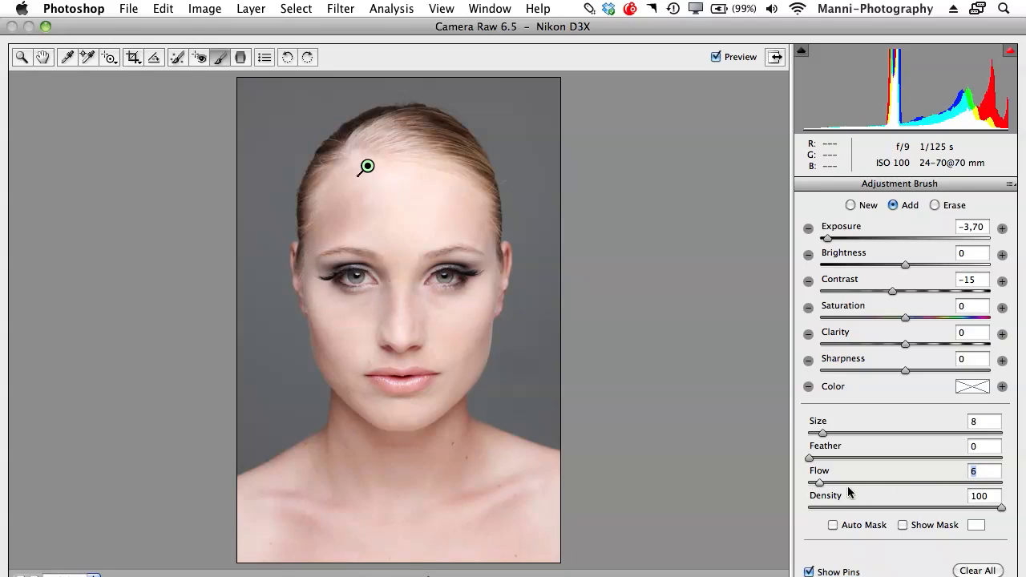
text(100)
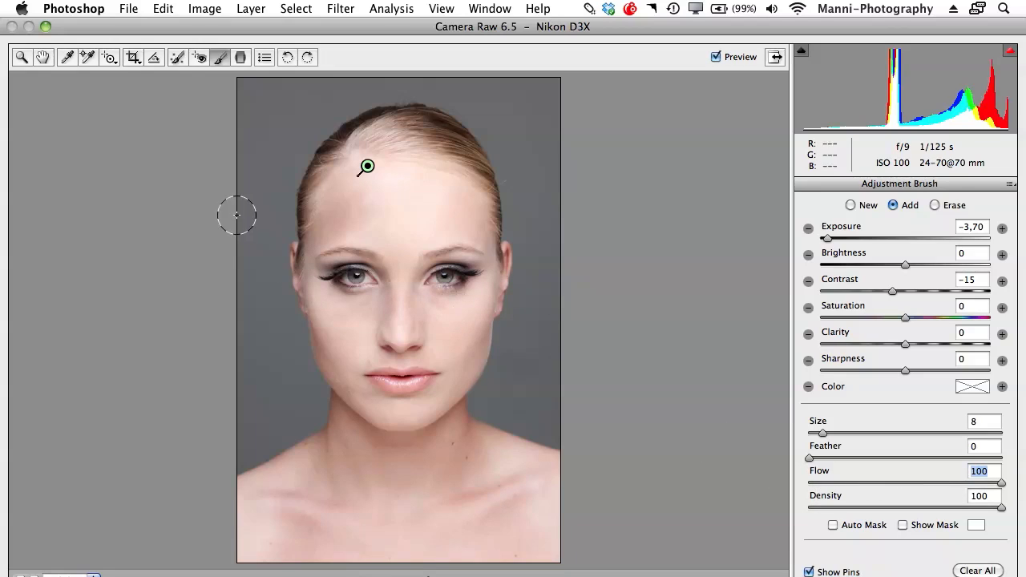
click(365, 181)
mouse_move(345, 231)
mouse_down()
mouse_move(387, 233)
mouse_move(401, 257)
mouse_up()
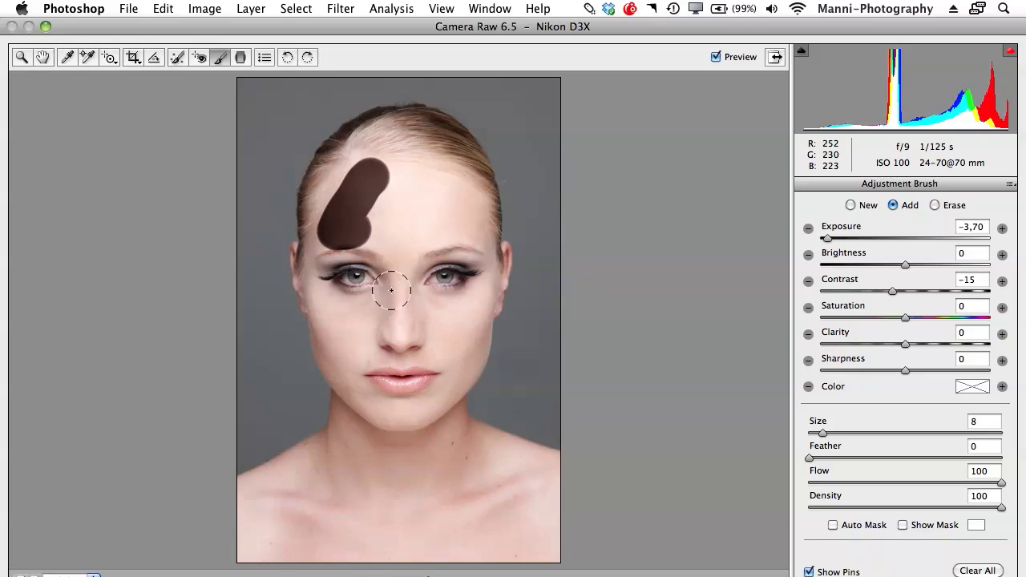
- Paint the dark exposure over the lower face and both sides of the nose, then ease Exposure to -3,05
mouse_move(327, 325)
mouse_down()
mouse_move(350, 391)
mouse_move(401, 421)
mouse_move(441, 375)
mouse_move(373, 340)
mouse_move(424, 302)
mouse_move(441, 311)
mouse_move(476, 299)
mouse_move(460, 322)
mouse_move(320, 330)
mouse_move(357, 335)
mouse_move(406, 363)
mouse_move(370, 357)
mouse_up()
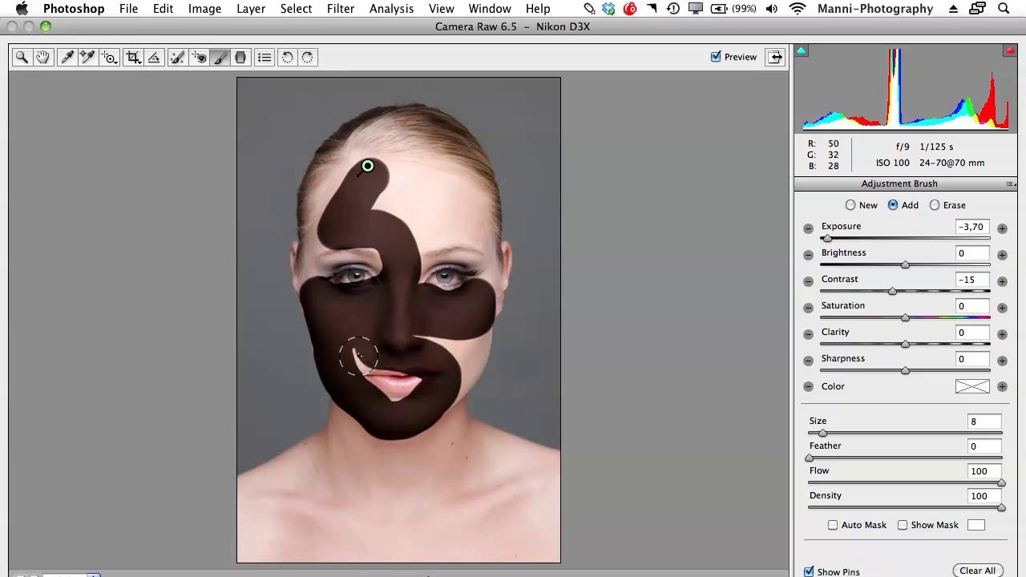
drag(353, 353, 360, 354)
mouse_move(420, 341)
mouse_down()
mouse_move(471, 343)
mouse_move(469, 364)
mouse_move(427, 409)
mouse_up()
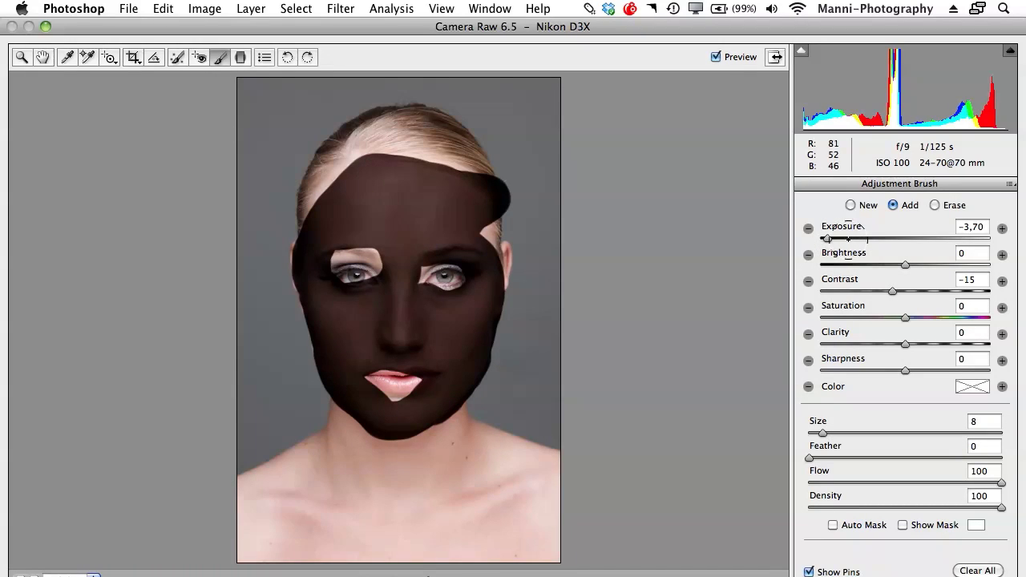
click(842, 238)
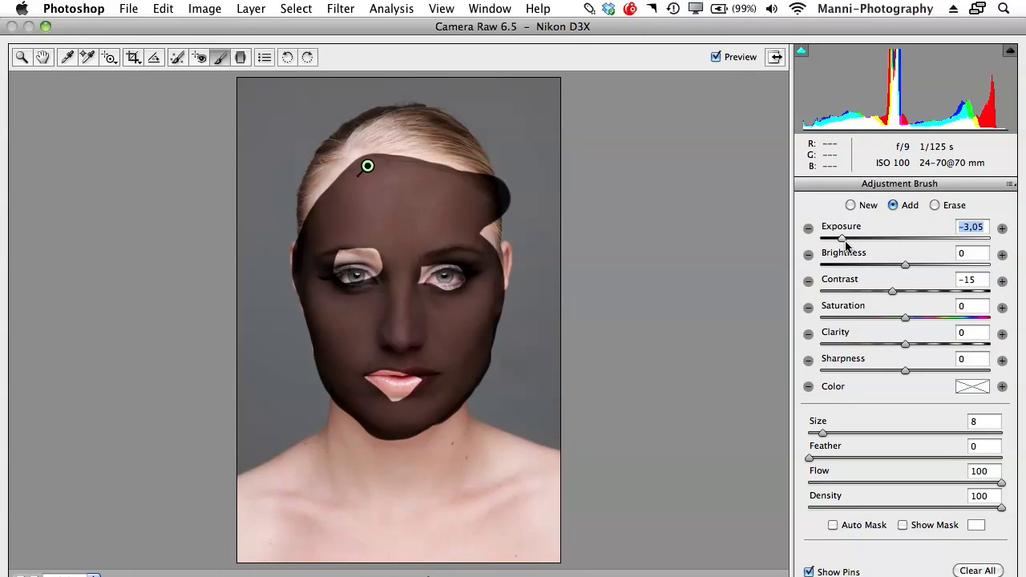
- Lighten the painted patch to Exposure -2,40 with Contrast -34, then Clear All adjustments
drag(849, 243, 852, 244)
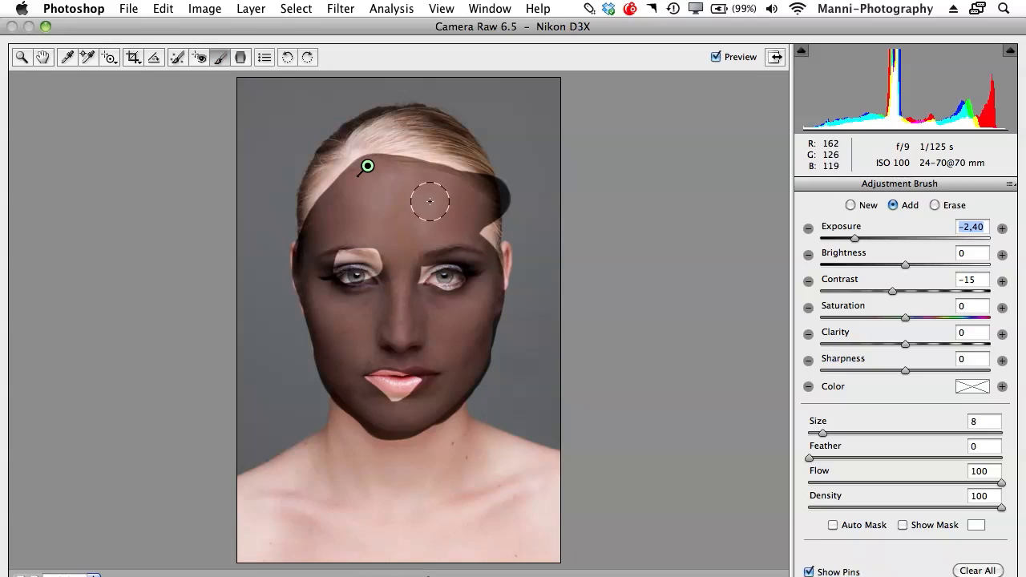
click(877, 293)
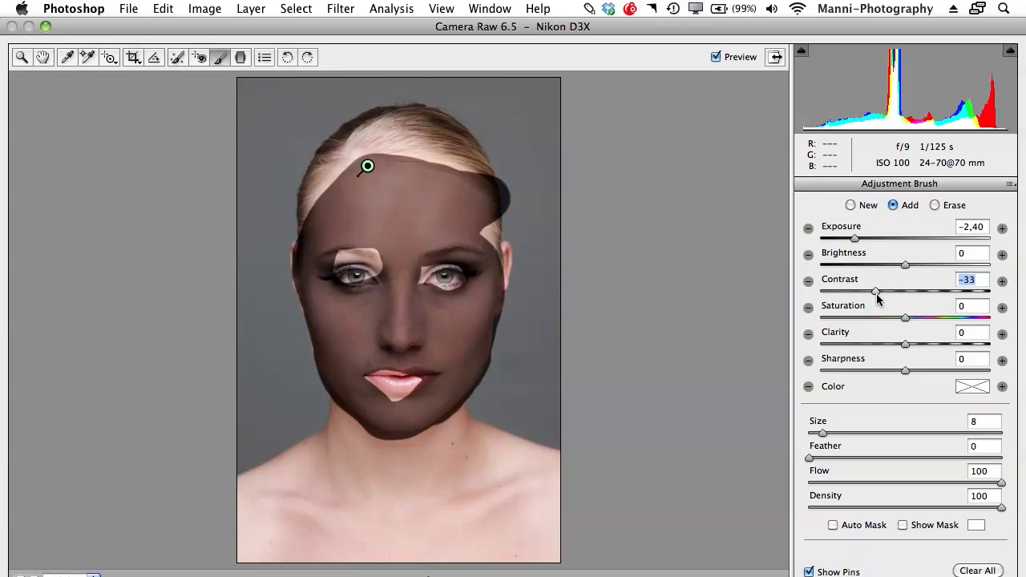
drag(875, 293, 877, 294)
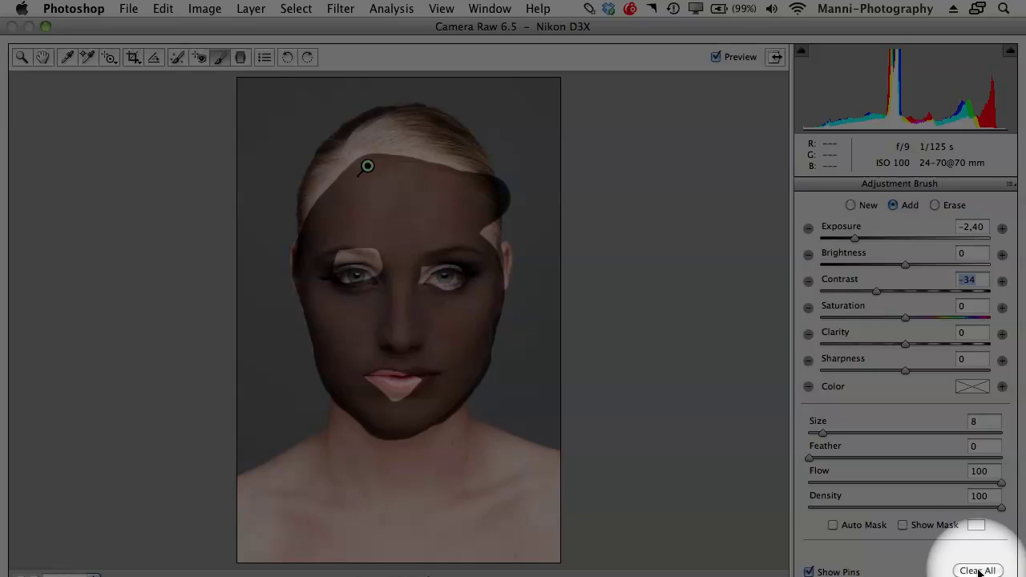
click(976, 569)
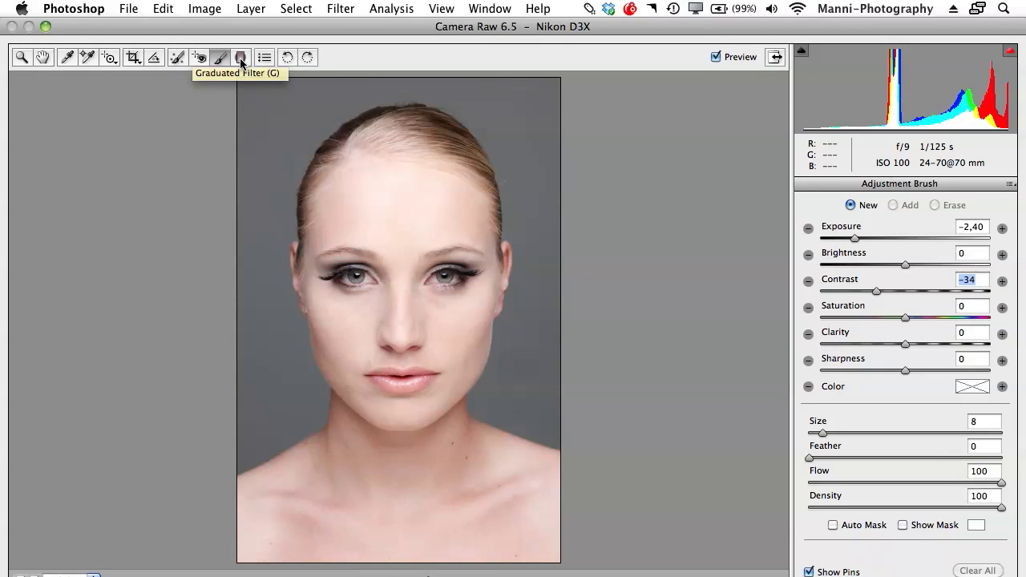
- Drag a darkening graduated filter (Exposure -2,40, Contrast -34) from hair top to neck, then clear it
click(240, 59)
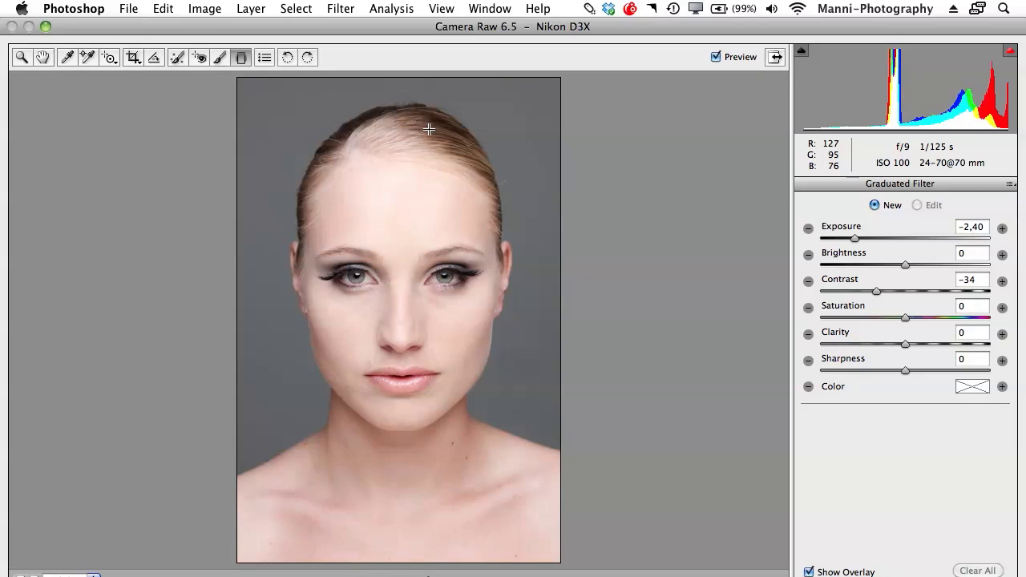
drag(339, 94, 482, 478)
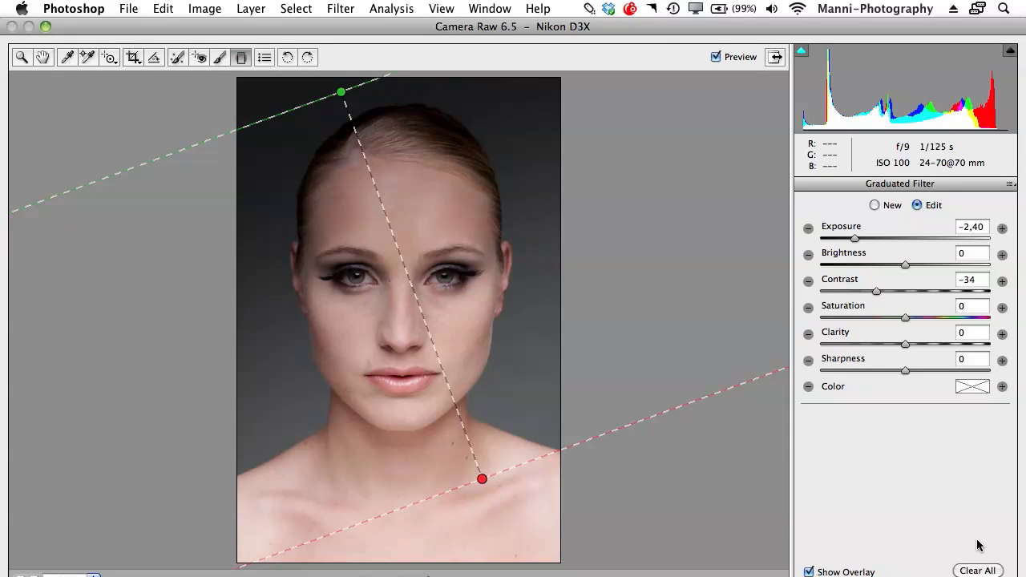
click(977, 571)
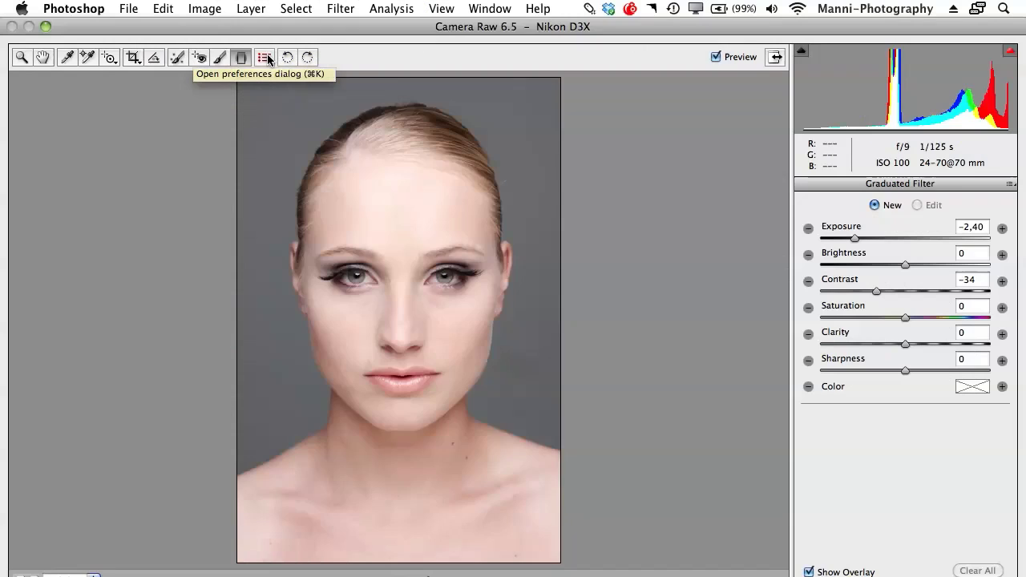
click(240, 57)
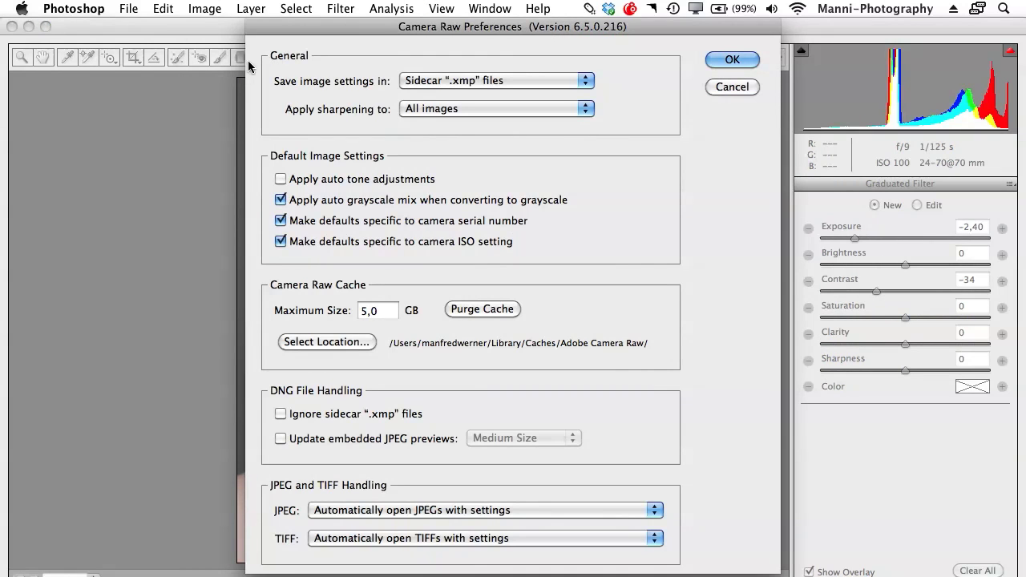
drag(263, 29, 285, 29)
drag(383, 25, 348, 24)
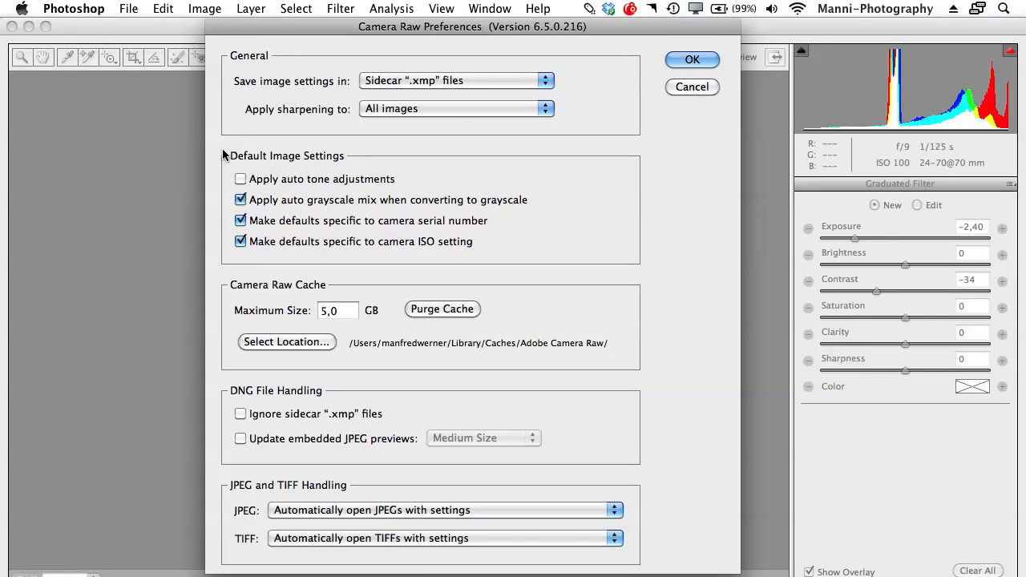
click(390, 109)
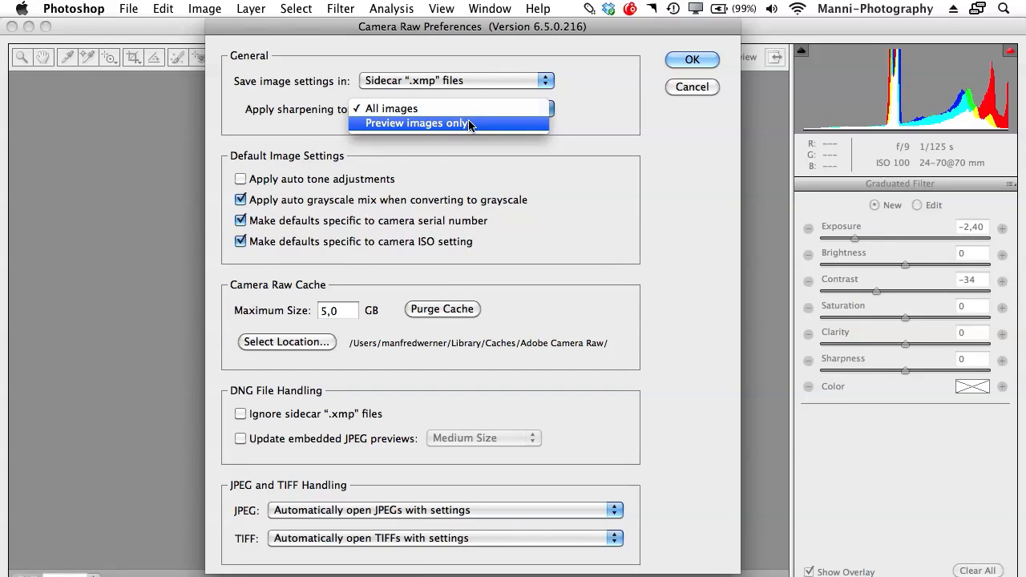
click(367, 112)
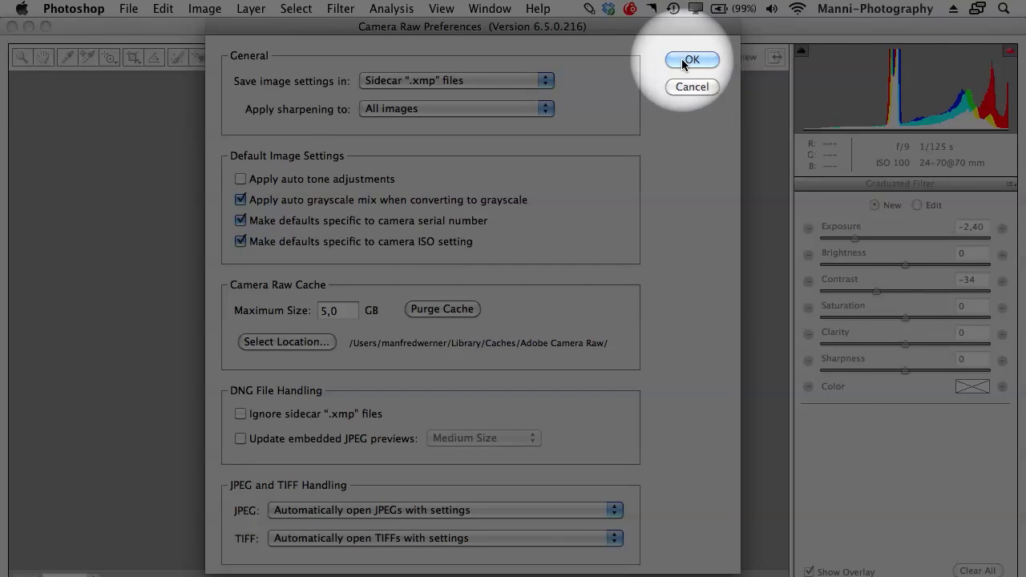
click(687, 59)
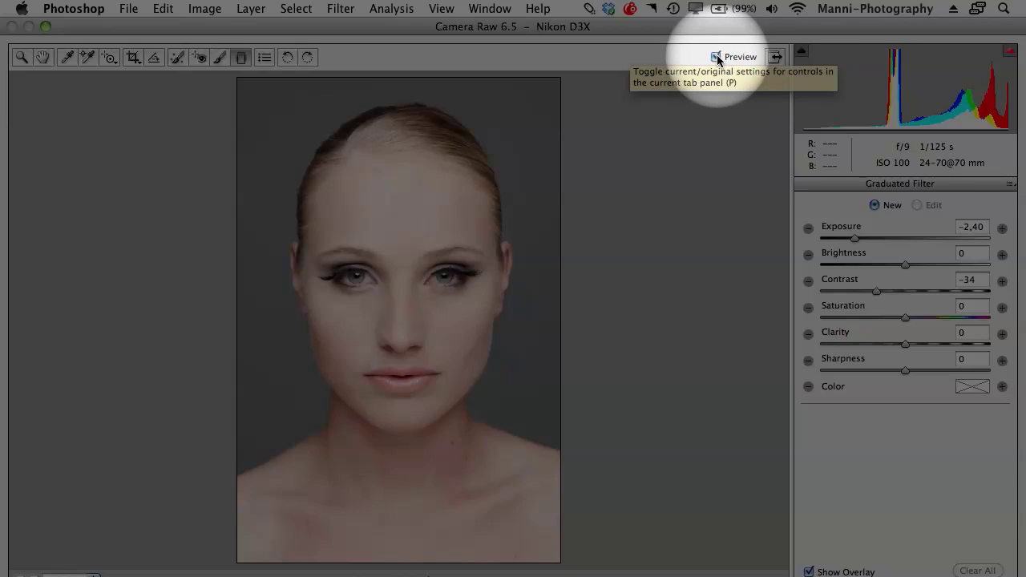
- Toggle Preview to compare original and current settings, then return to the Basic panel via Zoom
click(720, 58)
click(716, 57)
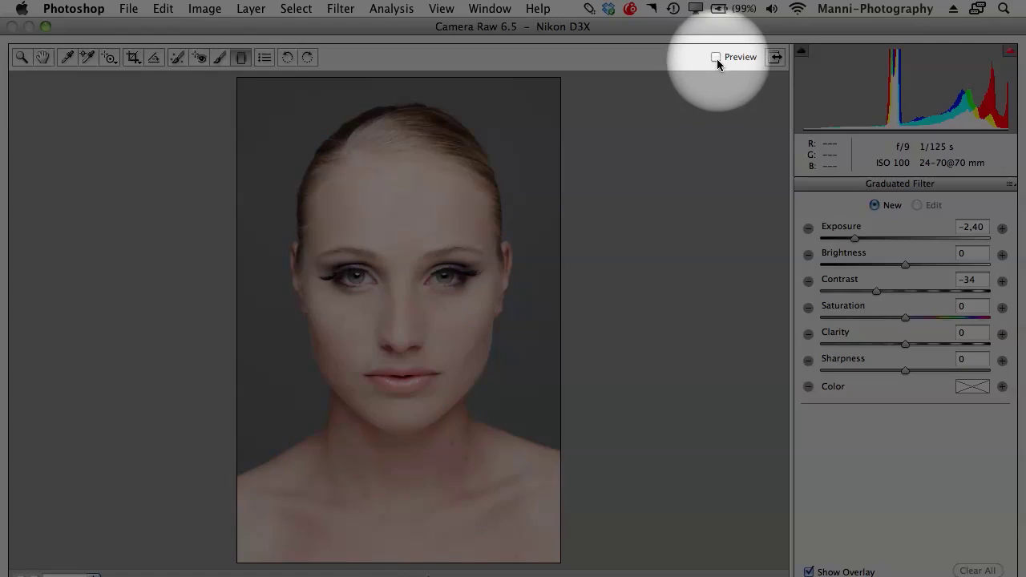
click(716, 58)
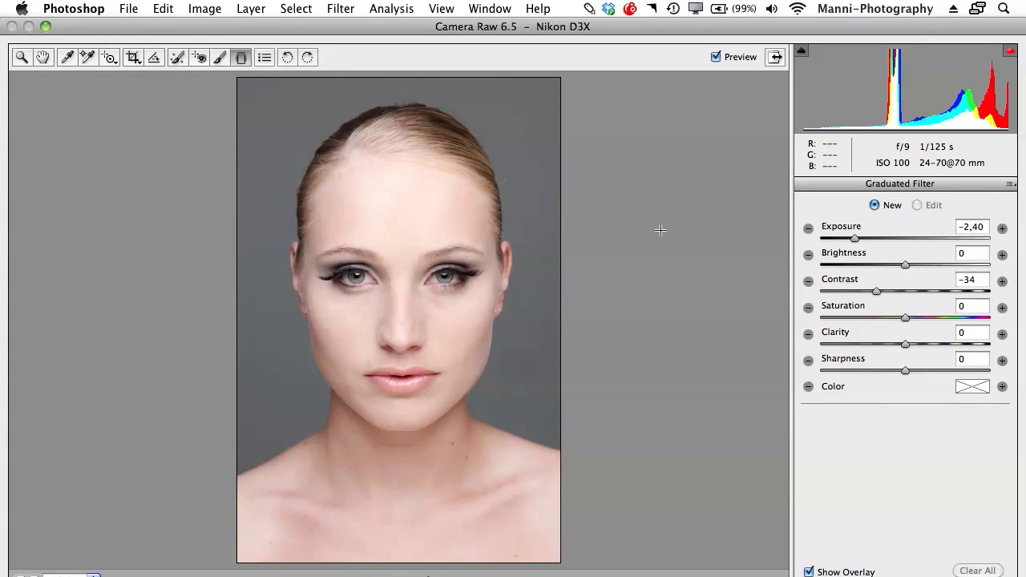
click(22, 57)
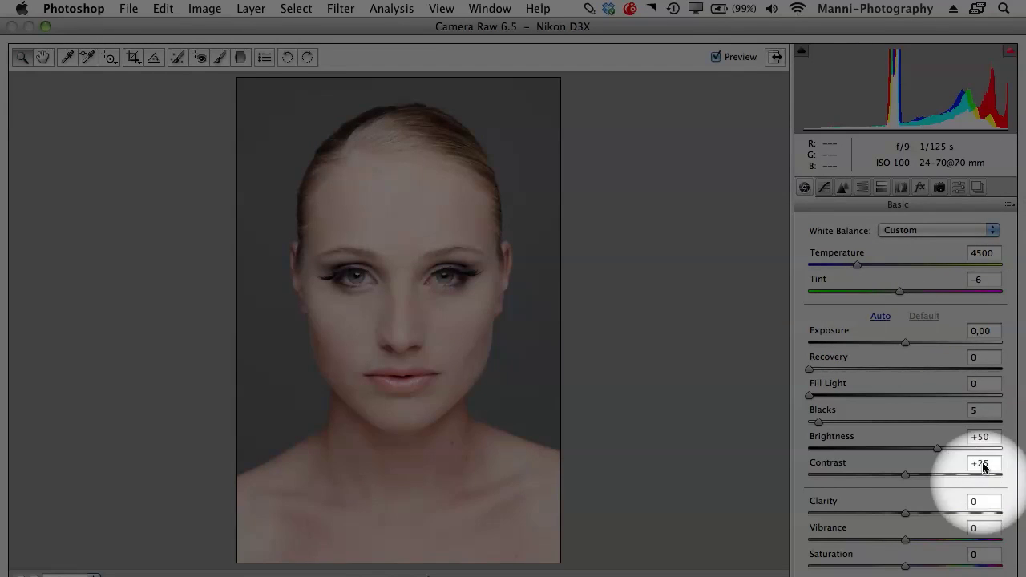